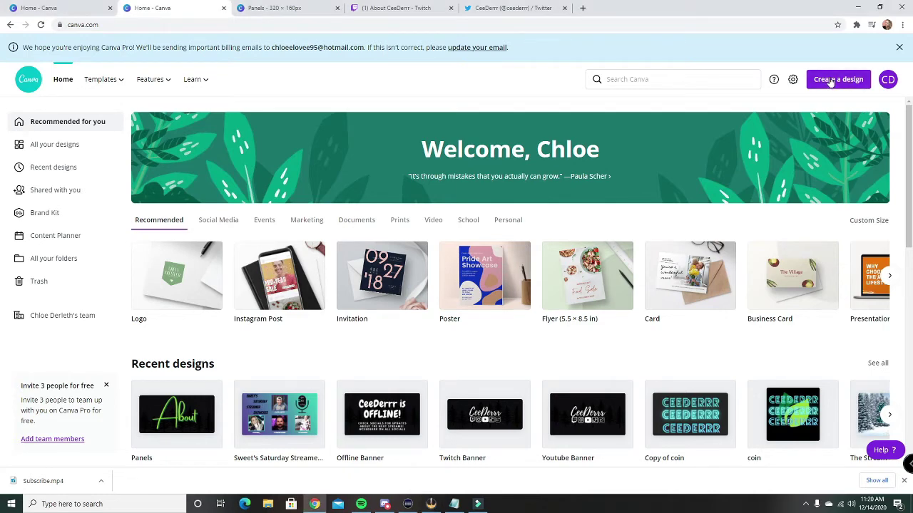
Create a new custom-size design of 320 x 160 px
click(830, 82)
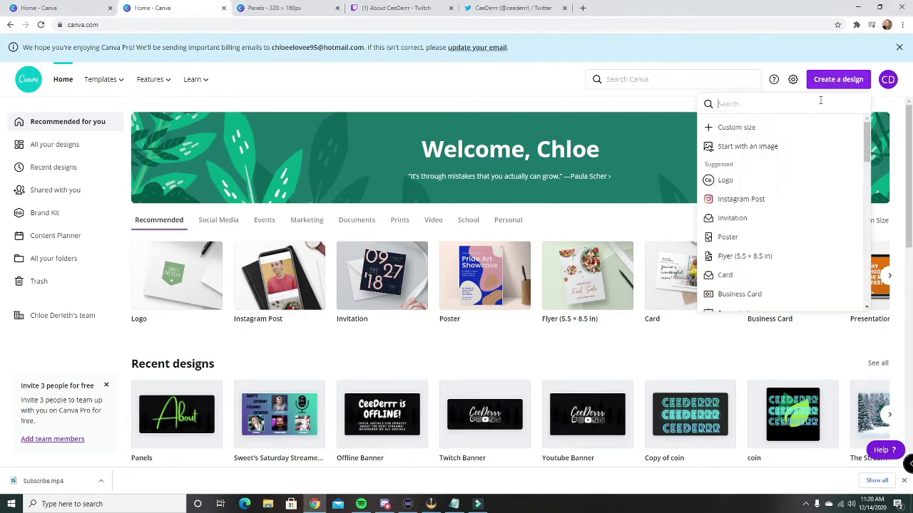
click(760, 128)
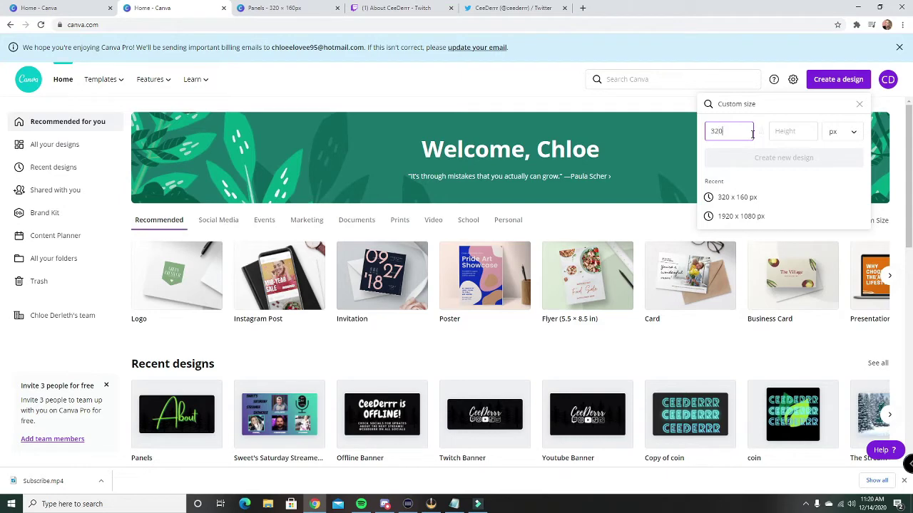
key(Tab)
text(160)
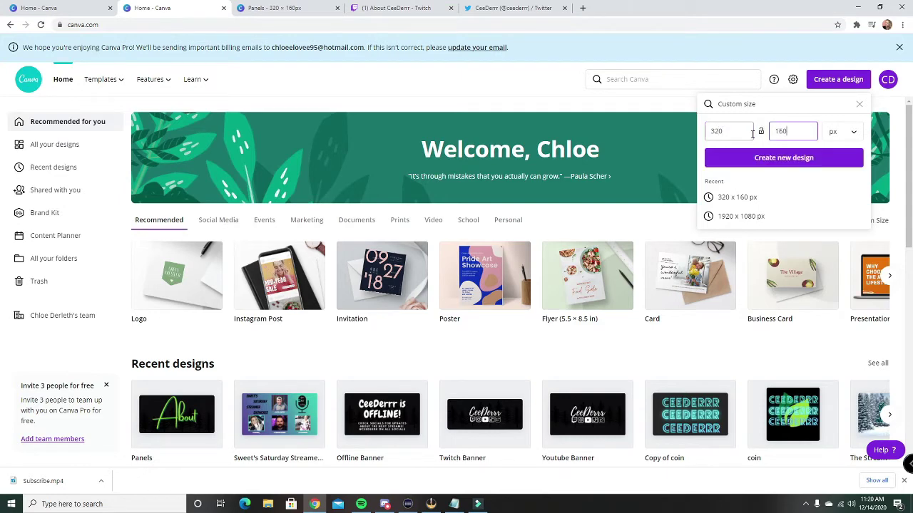
key(Return)
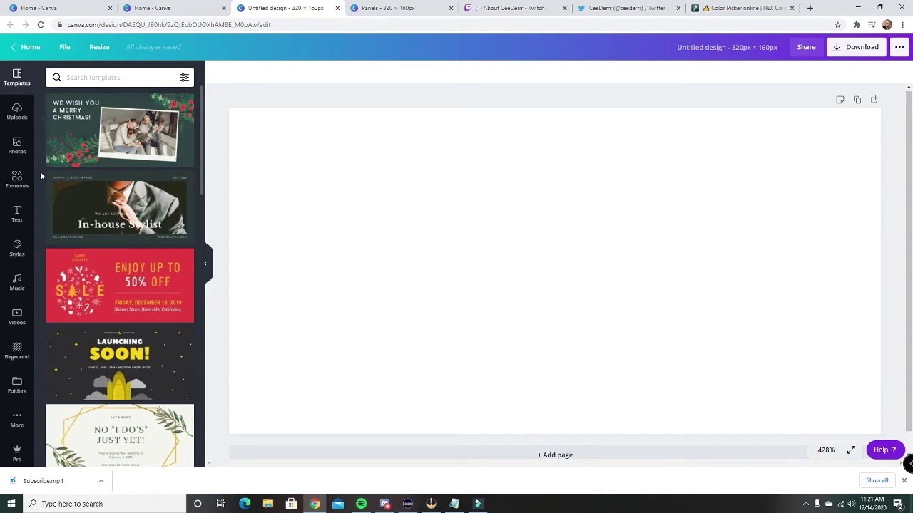
Set the page background to the custom colour #0E0E10
click(15, 348)
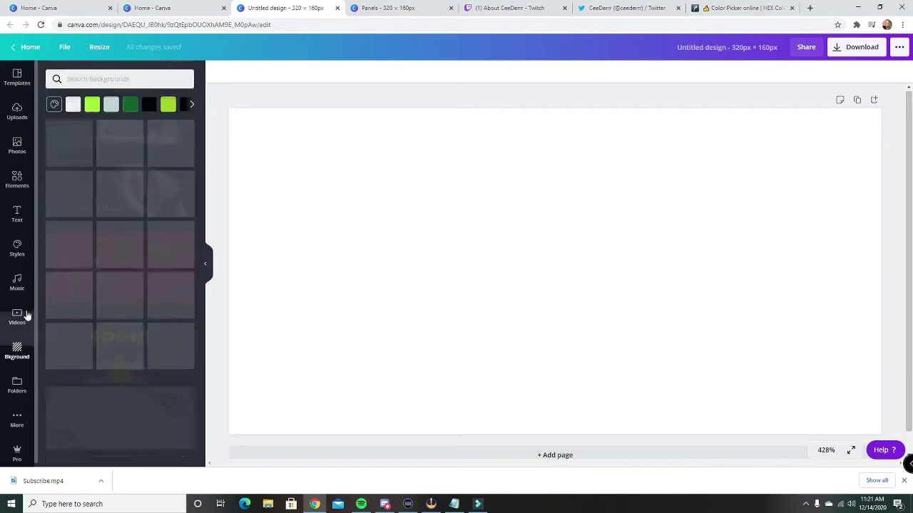
click(54, 102)
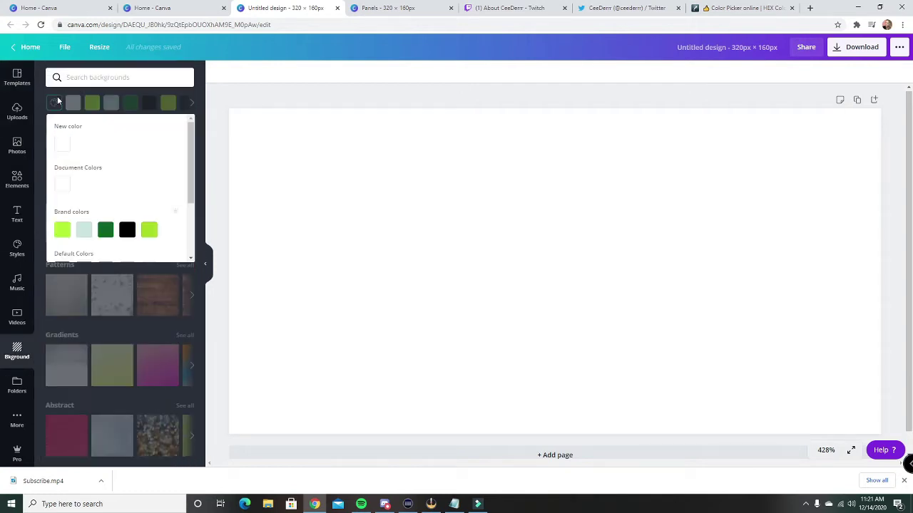
click(62, 143)
key(ctrl+v)
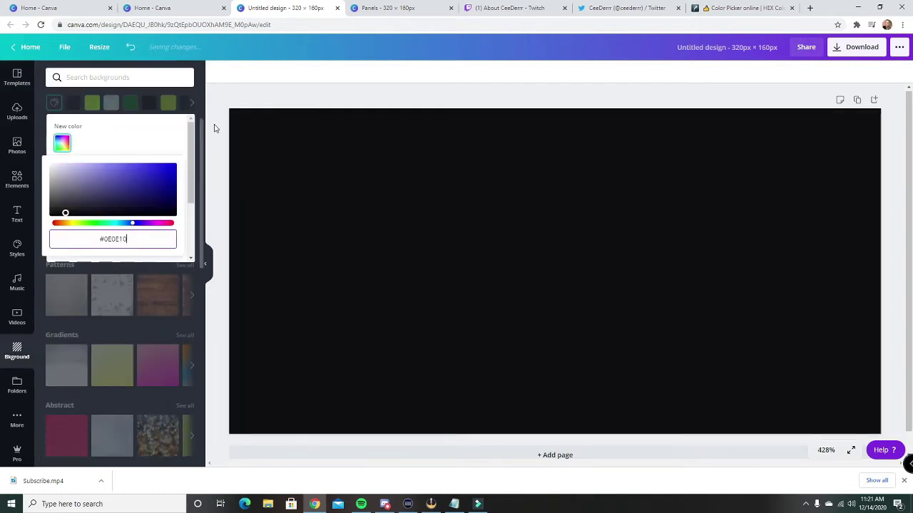
click(264, 98)
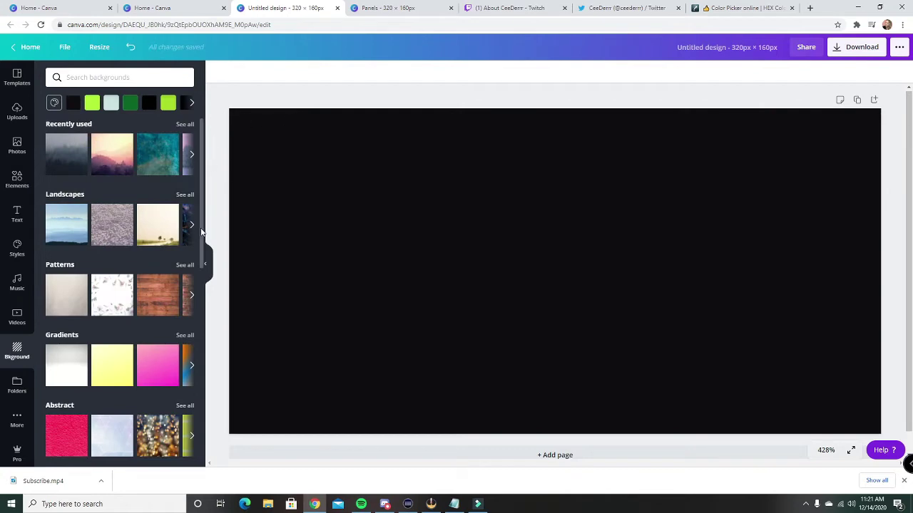
Check the existing panels on the Twitch channel's About page and return to the blank 320 x 160 px design
click(512, 8)
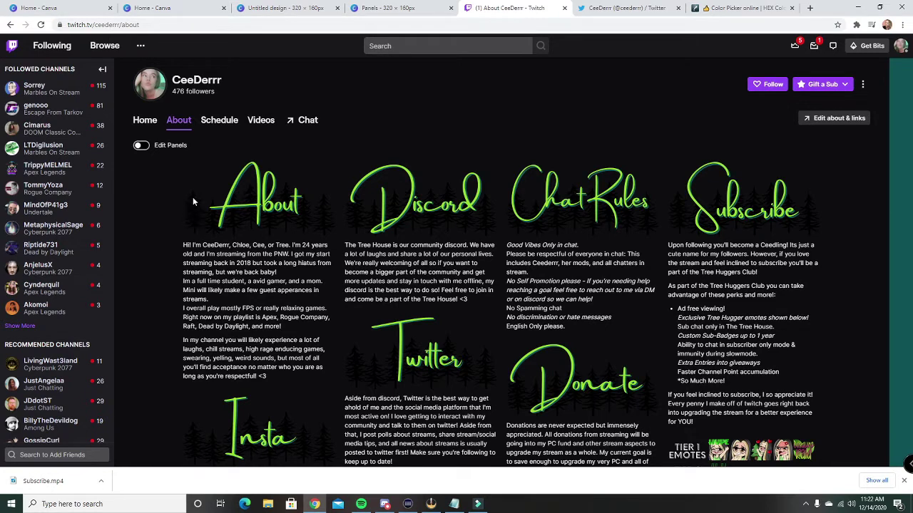
click(300, 8)
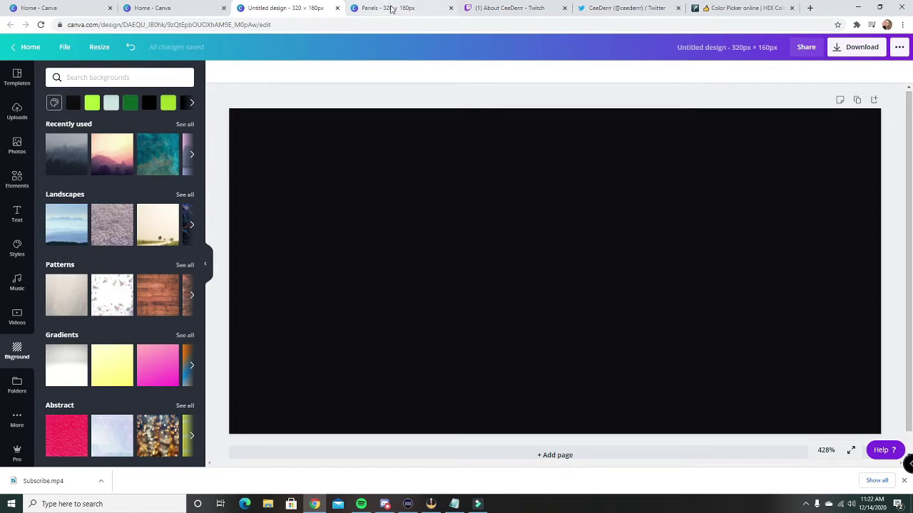
click(504, 7)
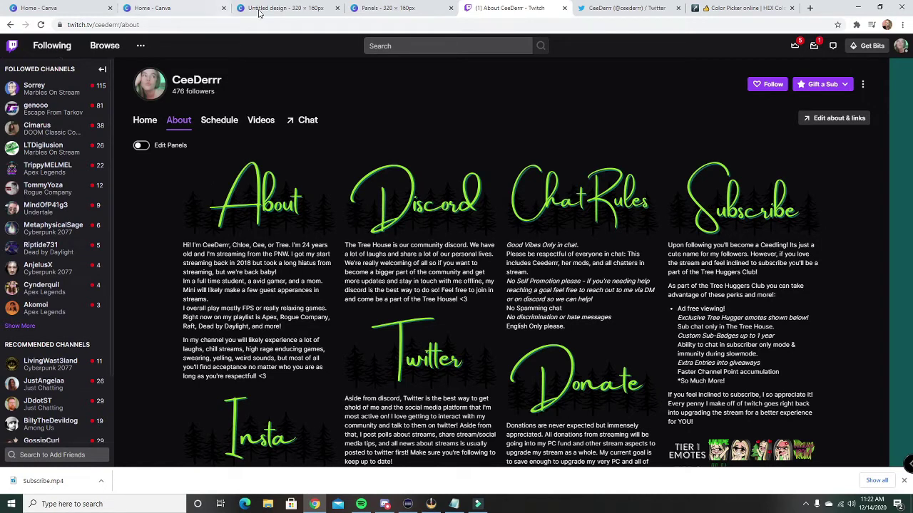
click(287, 10)
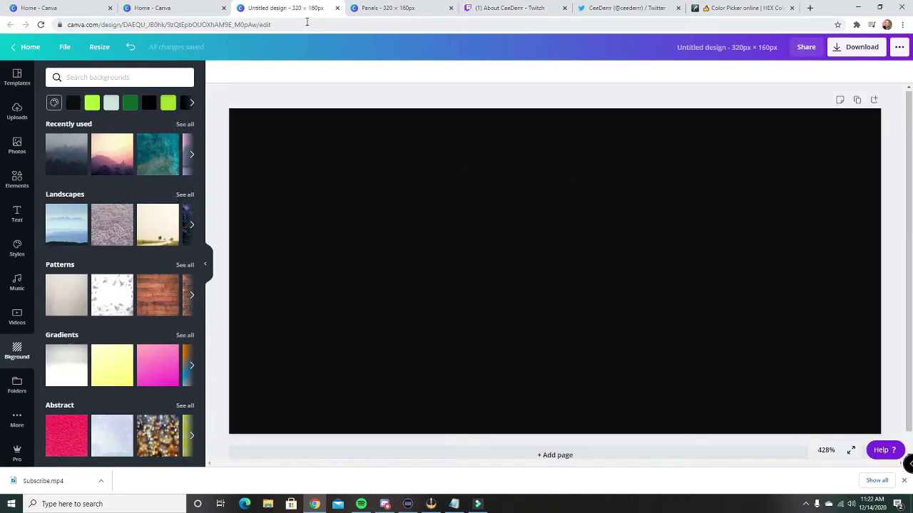
Search the design elements for "tree" and browse the results for a row of pine trees
click(29, 170)
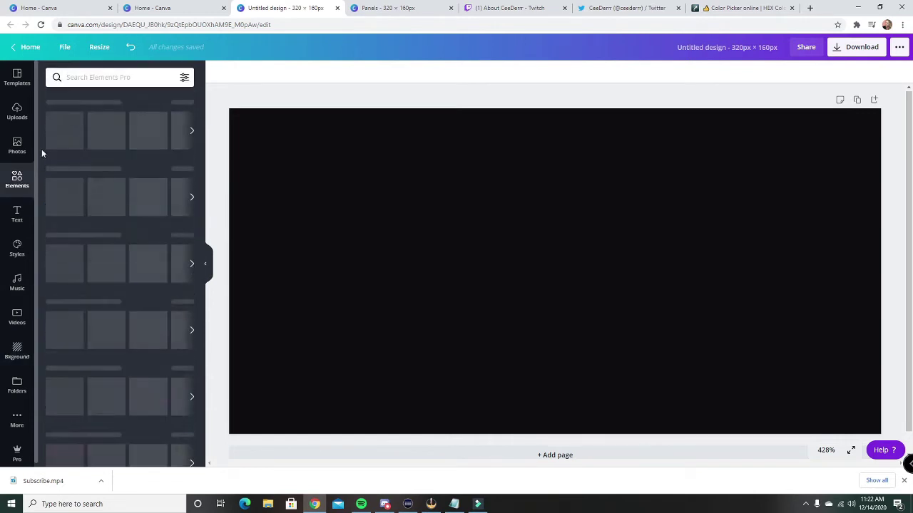
click(87, 76)
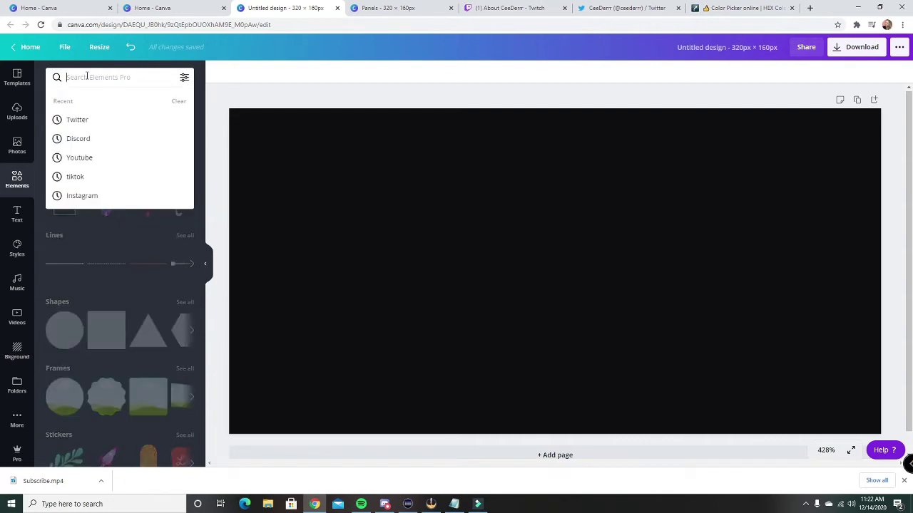
text(tree)
key(Return)
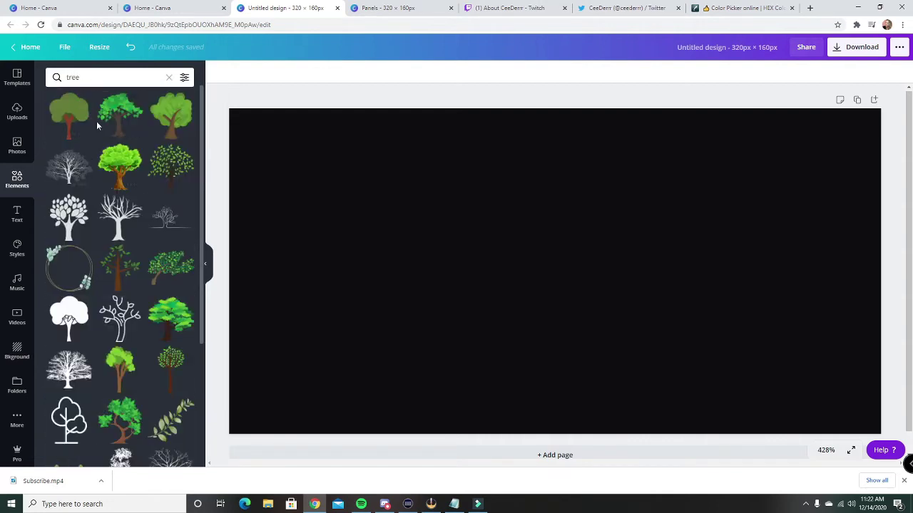
scroll(119, 189, down, 1)
scroll(71, 175, up, 1)
scroll(118, 173, down, 5)
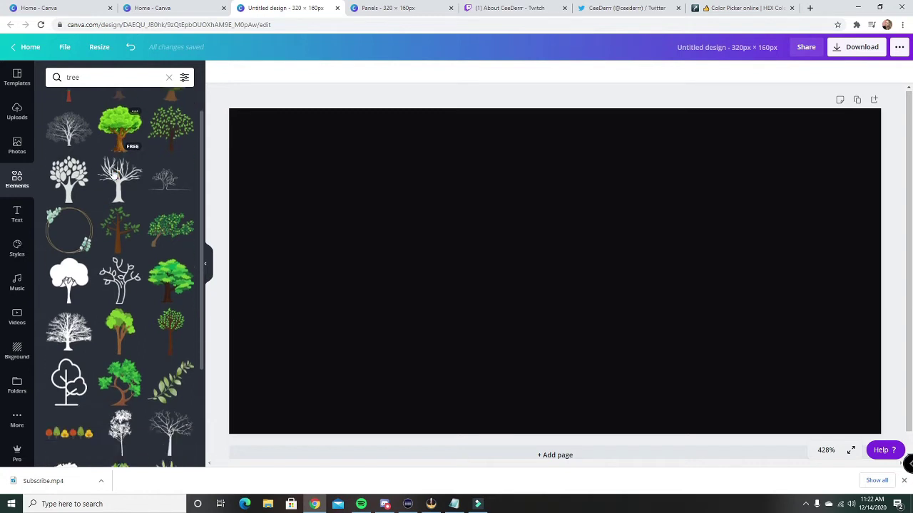
scroll(112, 173, down, 1)
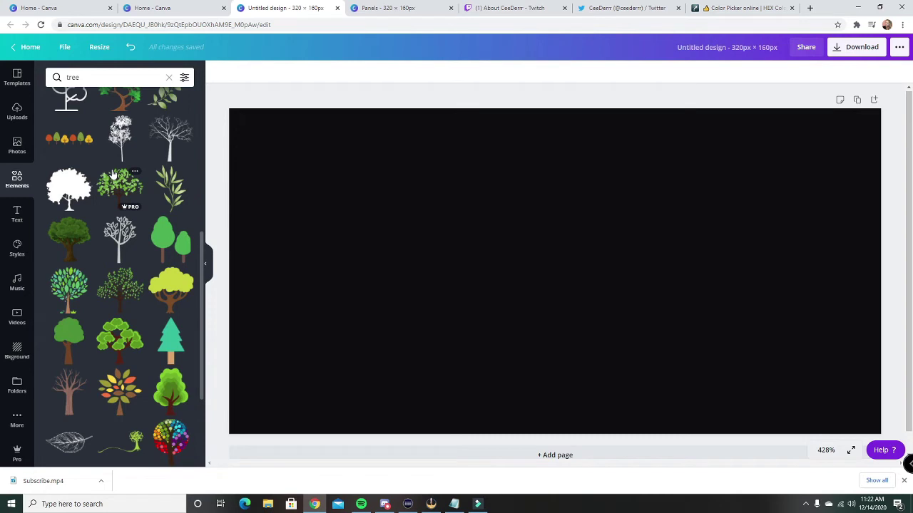
scroll(112, 173, down, 3)
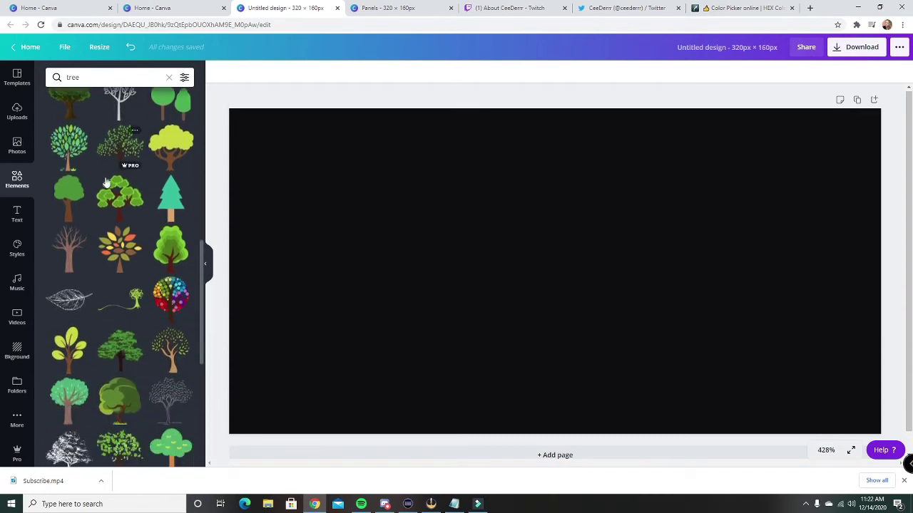
scroll(93, 271, down, 1)
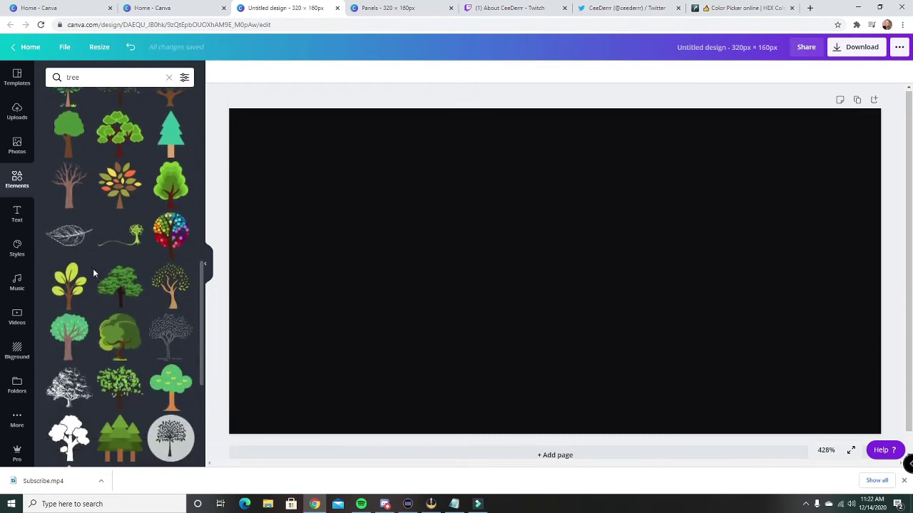
scroll(93, 268, down, 4)
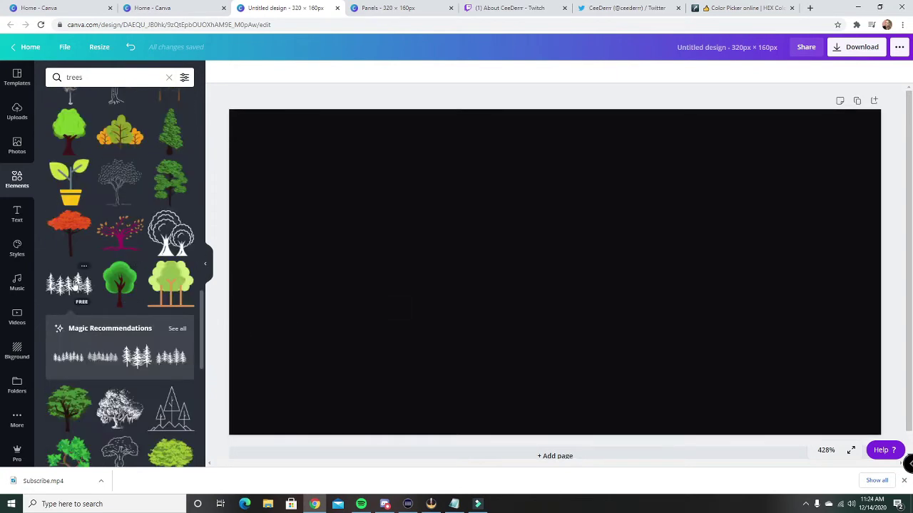
Add the row of pine tree silhouettes, enlarge it to the full page width and centre it vertically
click(61, 362)
drag(538, 279, 343, 256)
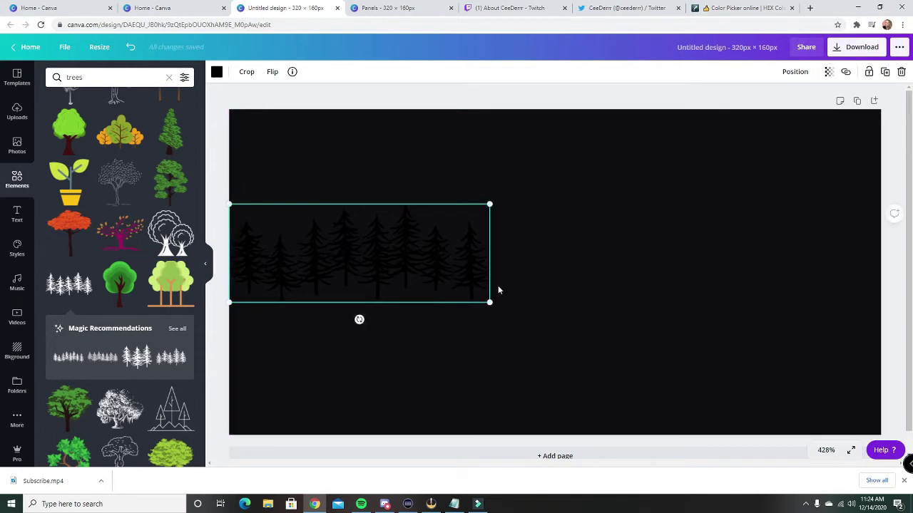
drag(487, 302, 820, 349)
drag(708, 328, 715, 289)
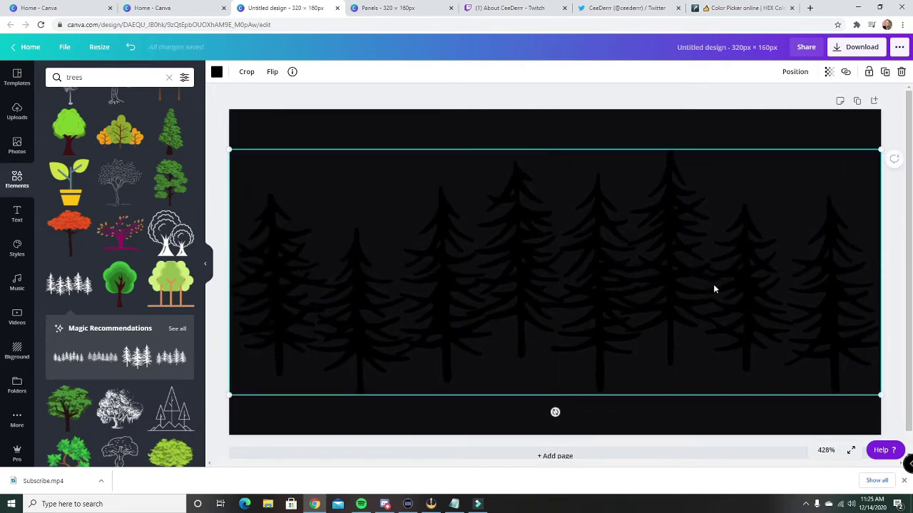
click(599, 96)
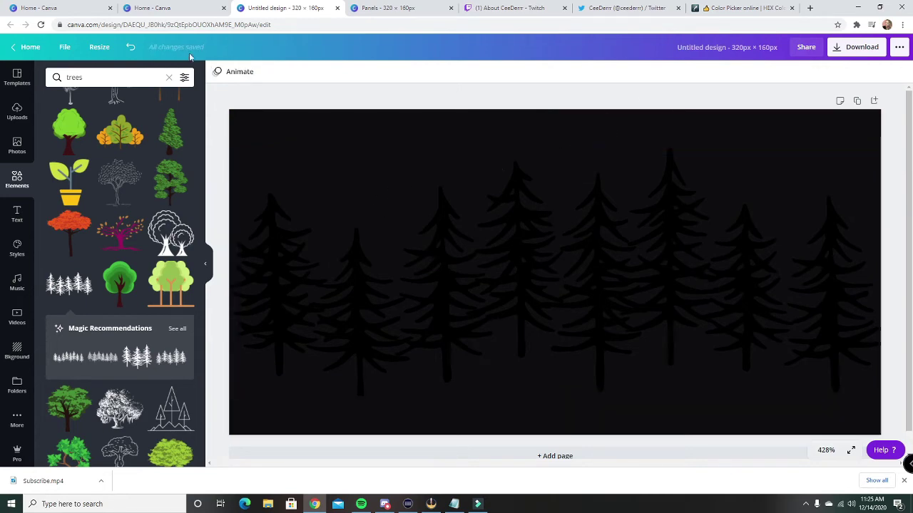
Add a subheading text box to the page and replace its text with "About"
click(18, 216)
scroll(136, 249, down, 1)
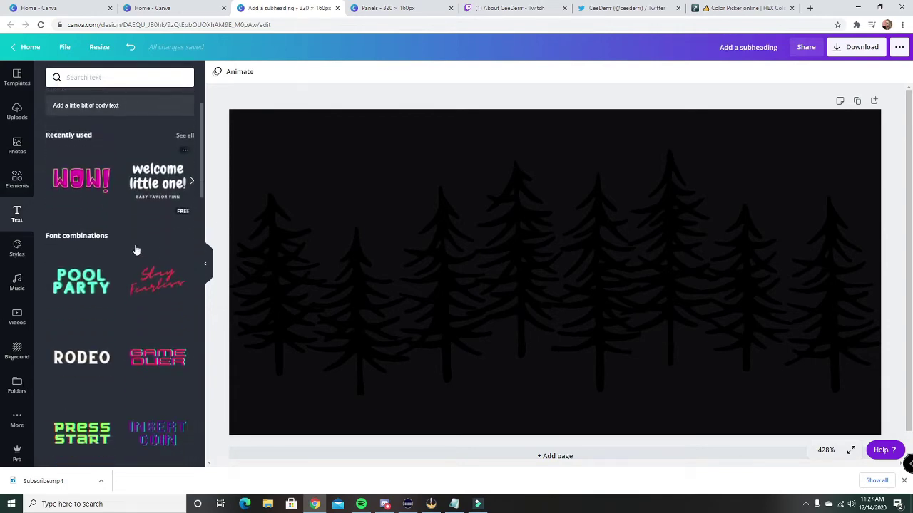
scroll(137, 250, down, 4)
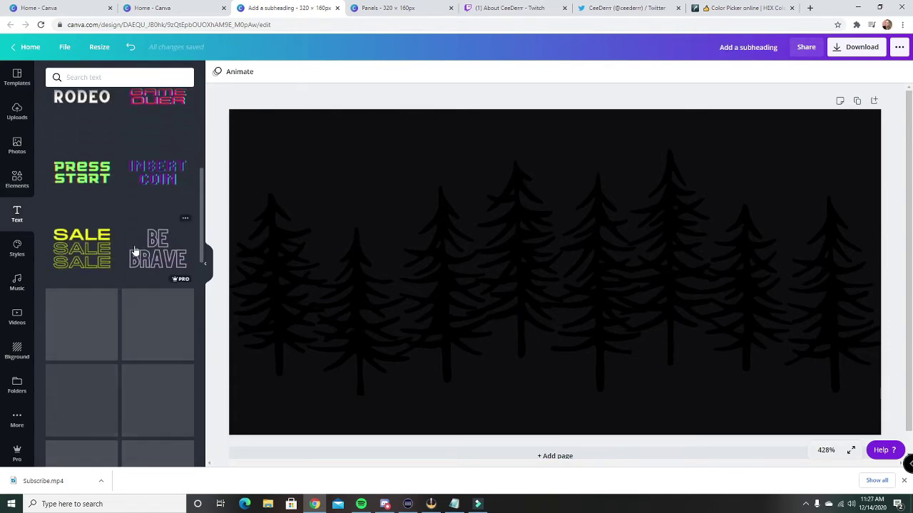
scroll(148, 311, up, 4)
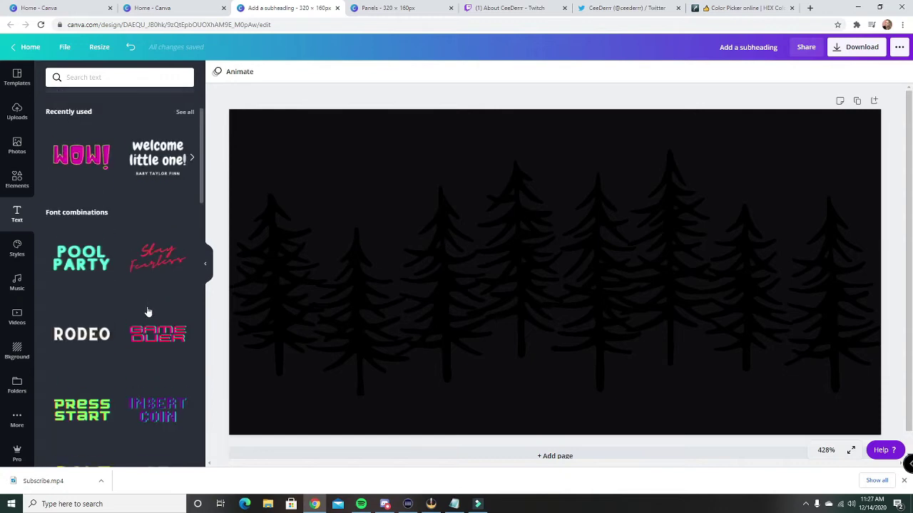
scroll(148, 312, up, 2)
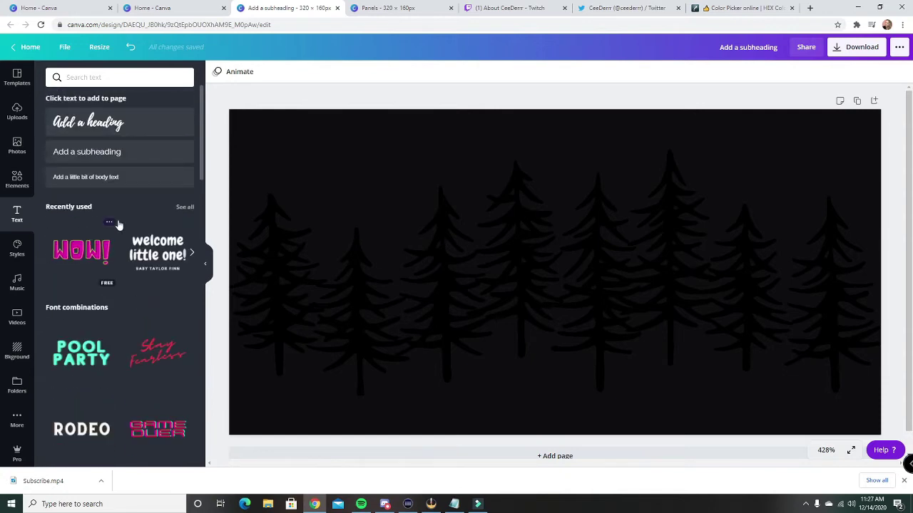
click(126, 155)
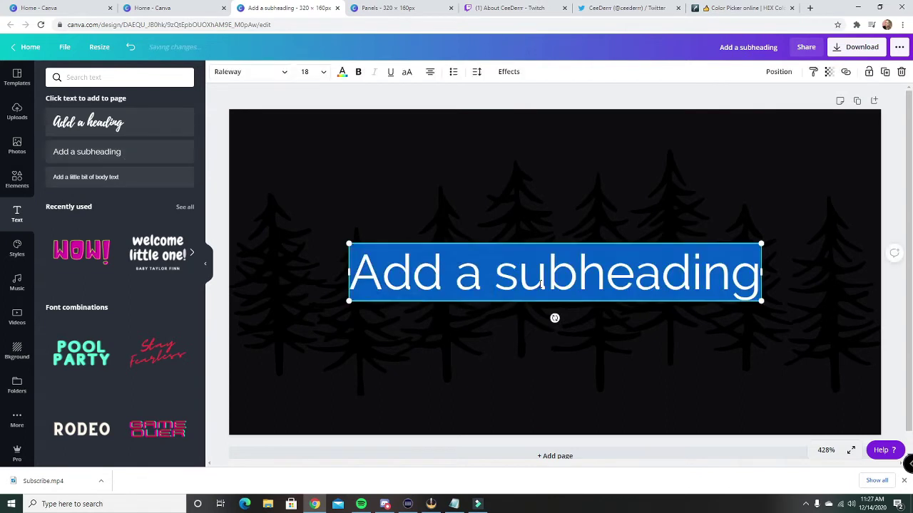
text(Abpo)
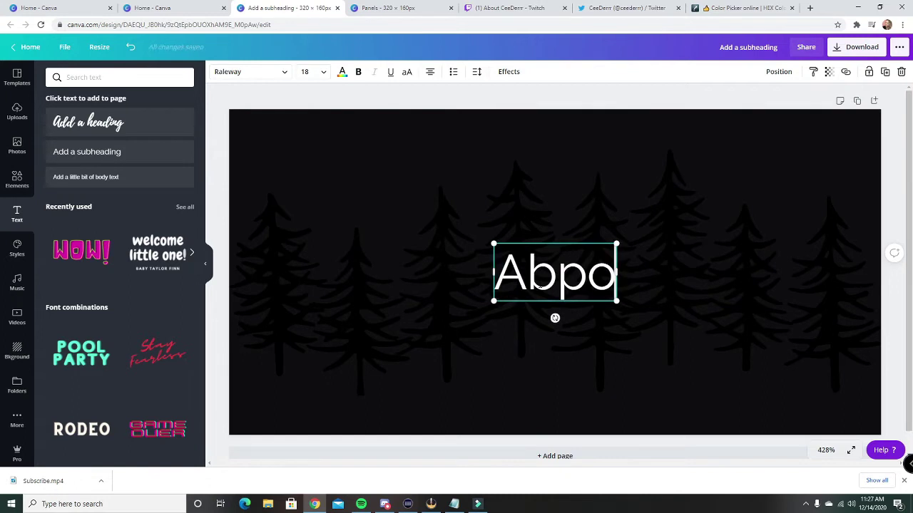
key(BackSpace)
key(BackSpace)
text(out)
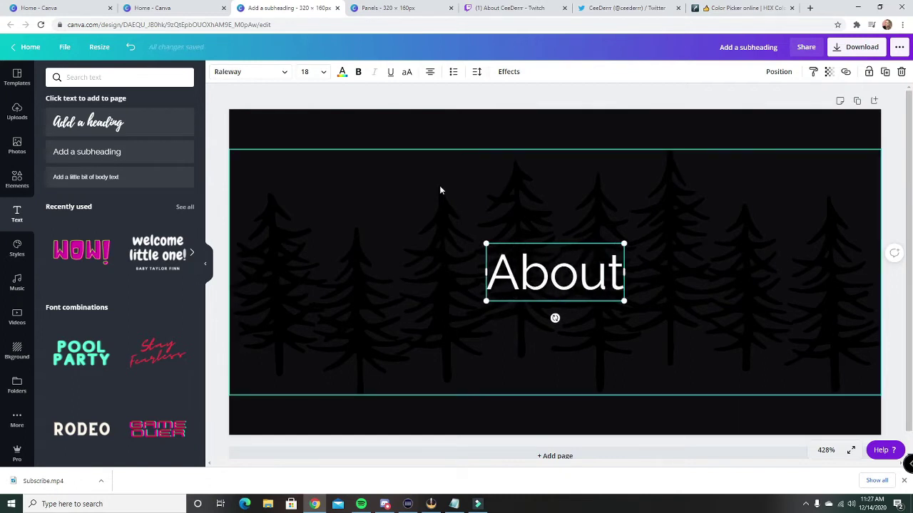
Change the font of the "About" text to Amsterdam Two
click(261, 74)
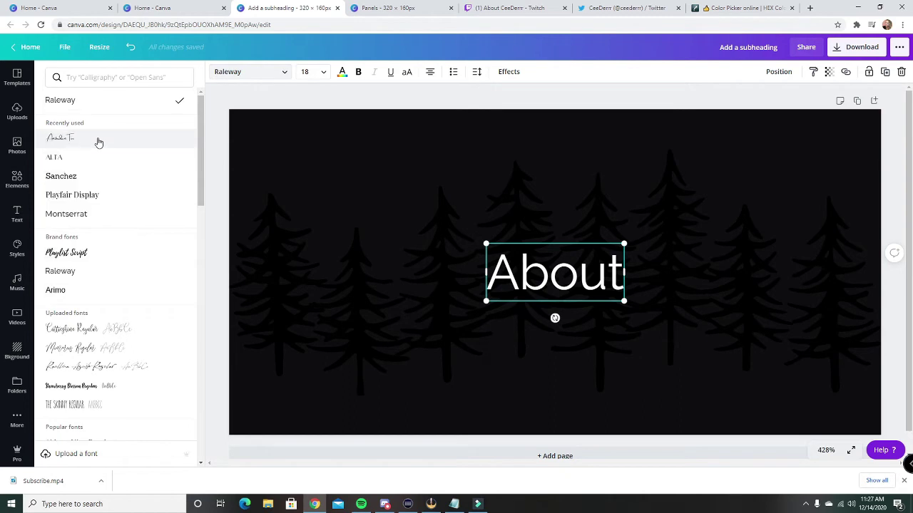
click(99, 142)
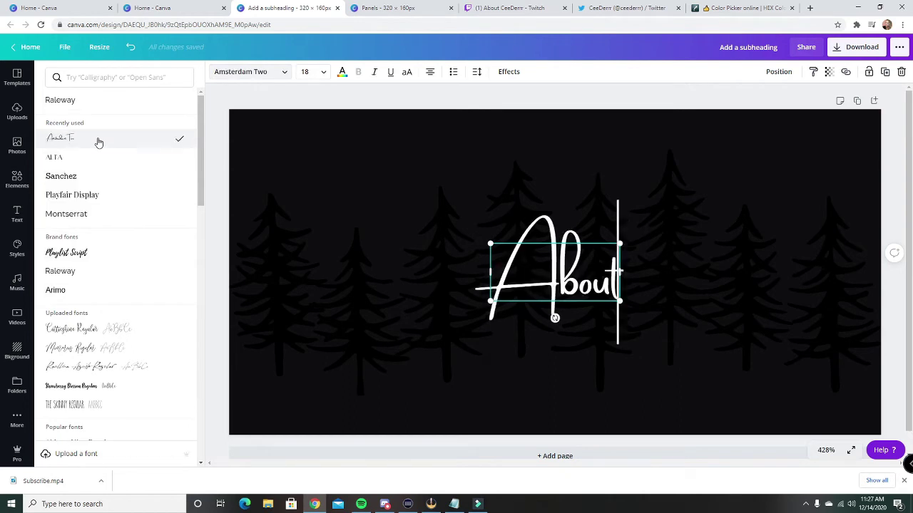
click(667, 259)
Enlarge the "About" text to size 53.3 and centre it over the trees
click(593, 289)
drag(619, 300, 835, 393)
drag(713, 347, 543, 286)
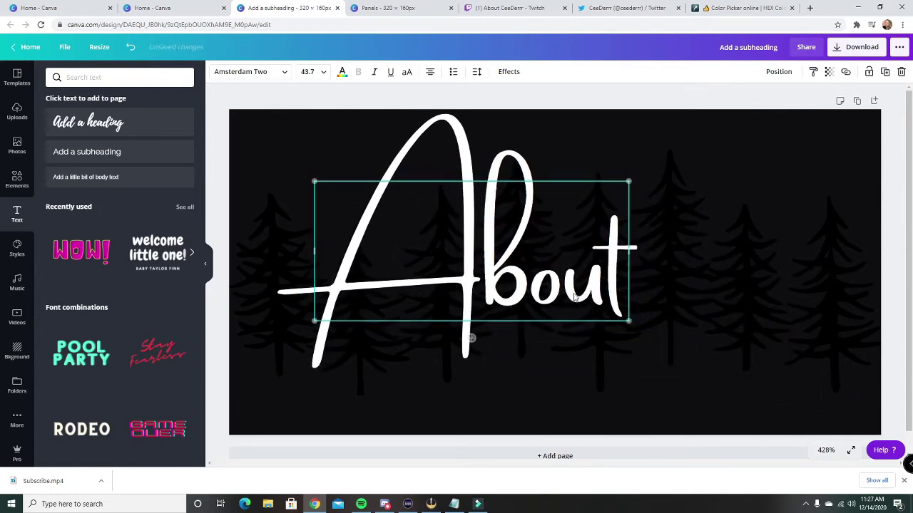
drag(628, 322, 699, 352)
drag(560, 293, 568, 306)
click(692, 251)
drag(519, 287, 555, 283)
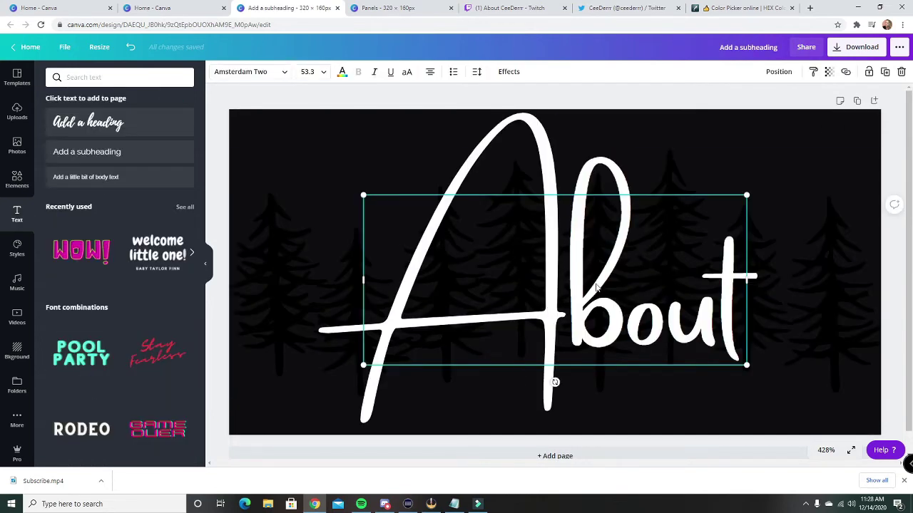
drag(596, 287, 596, 283)
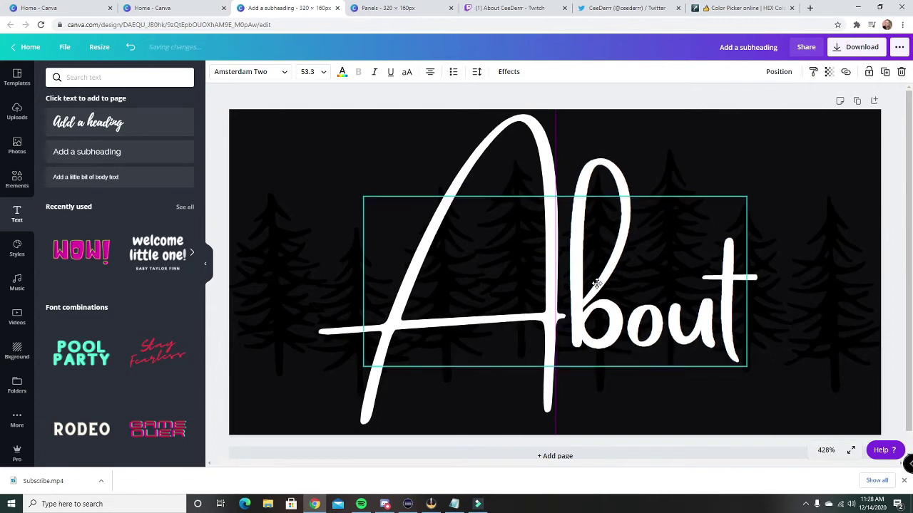
Try the custom purple #C109EF on the "About" text, and settle on the bright lime green brand color
click(784, 127)
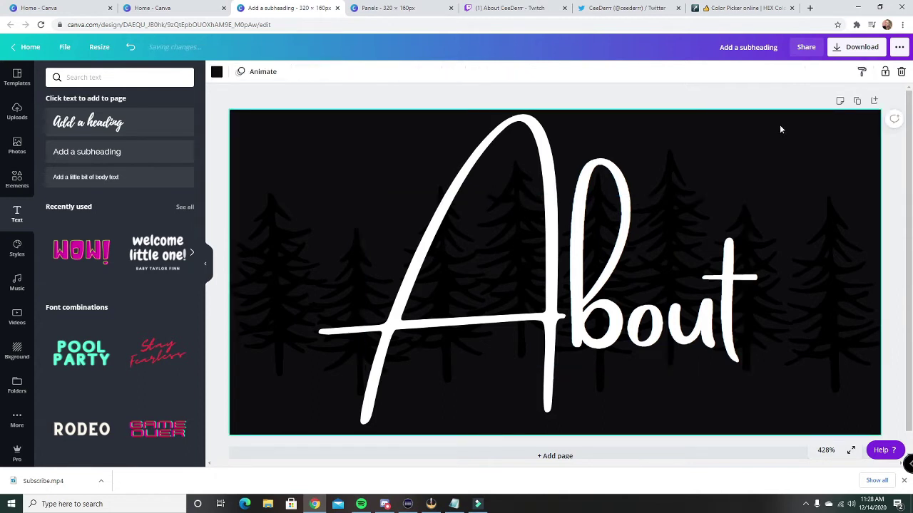
click(546, 287)
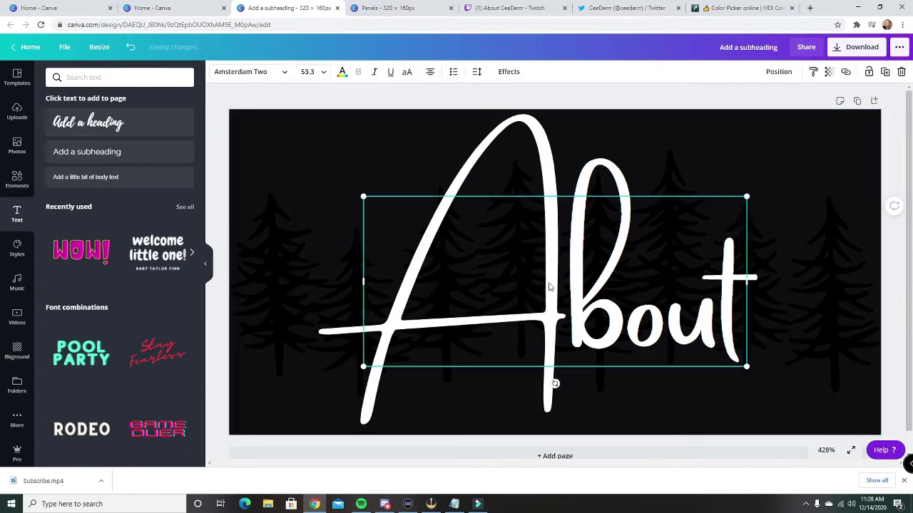
click(549, 284)
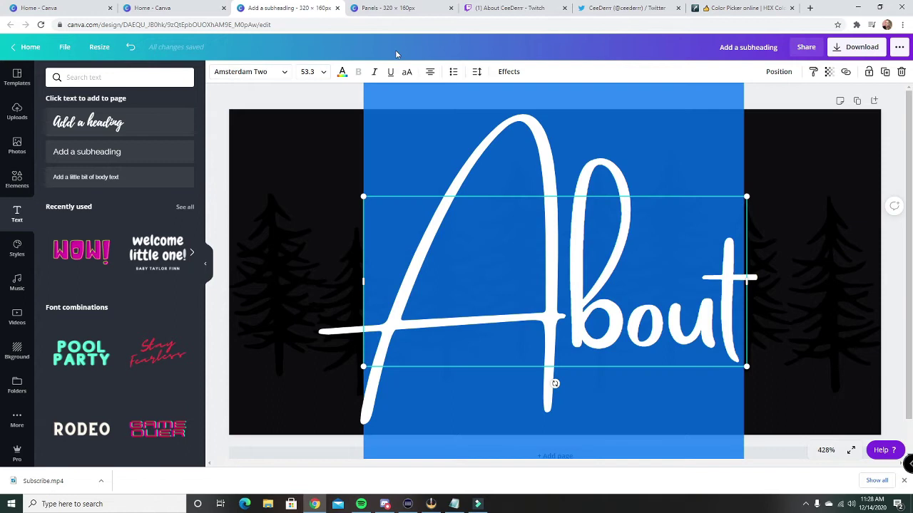
click(343, 73)
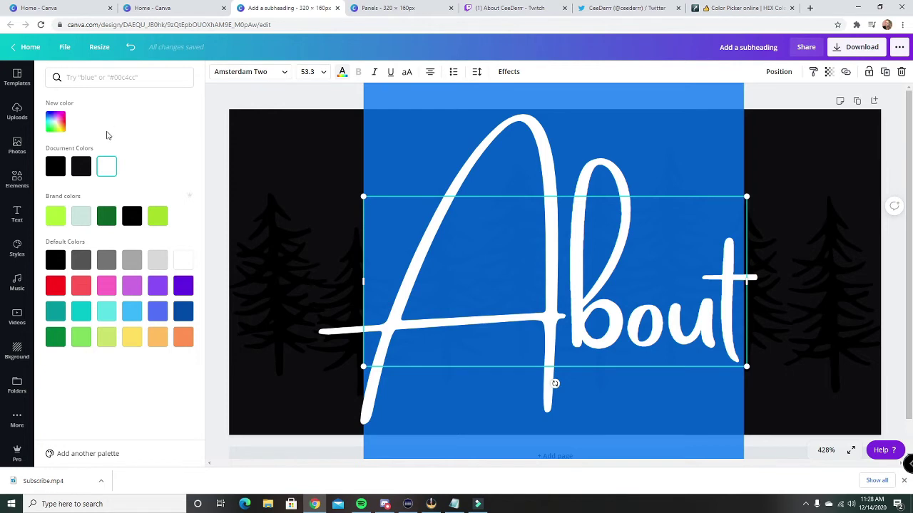
click(56, 123)
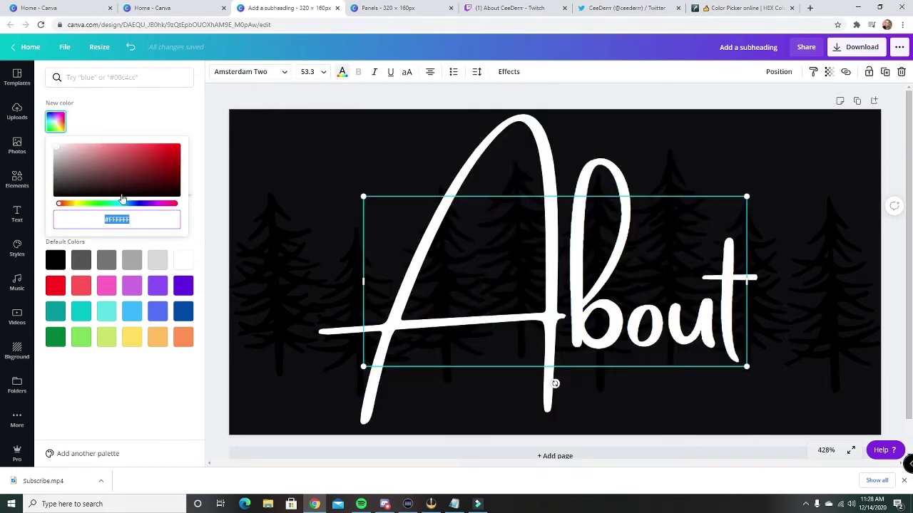
click(151, 204)
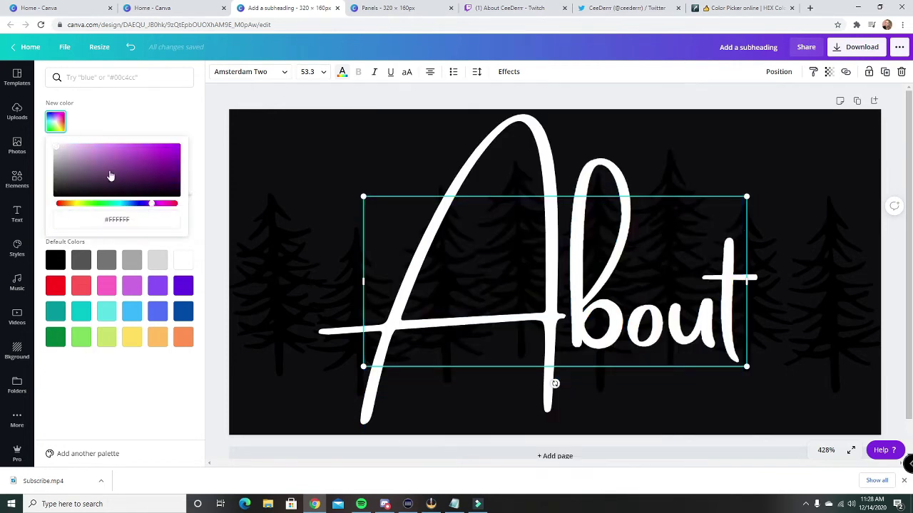
click(176, 147)
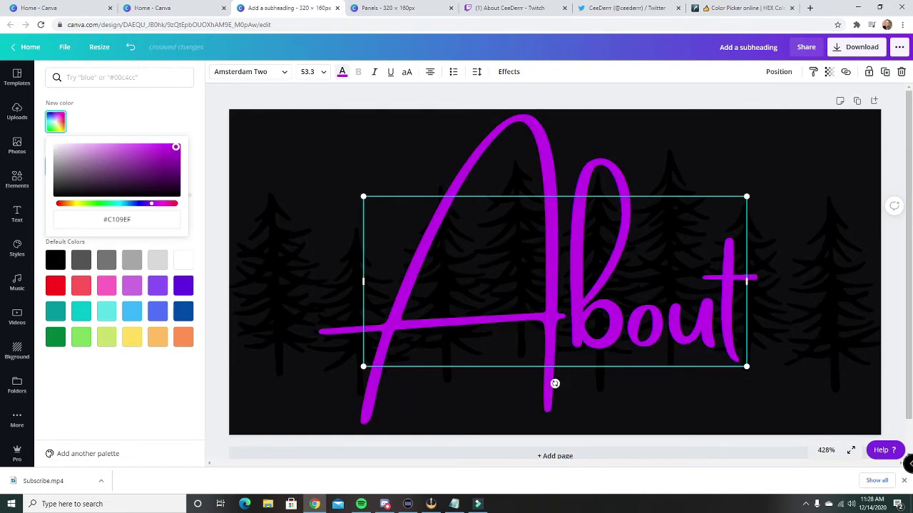
click(153, 112)
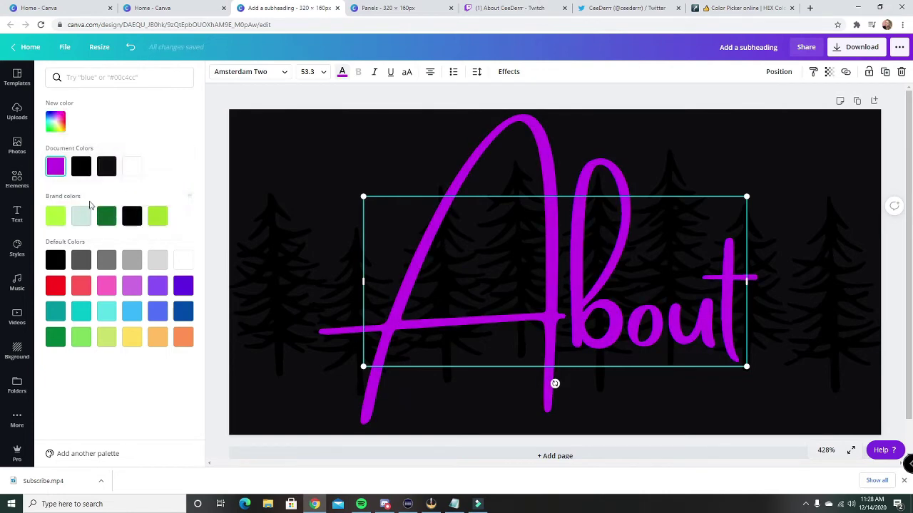
click(56, 216)
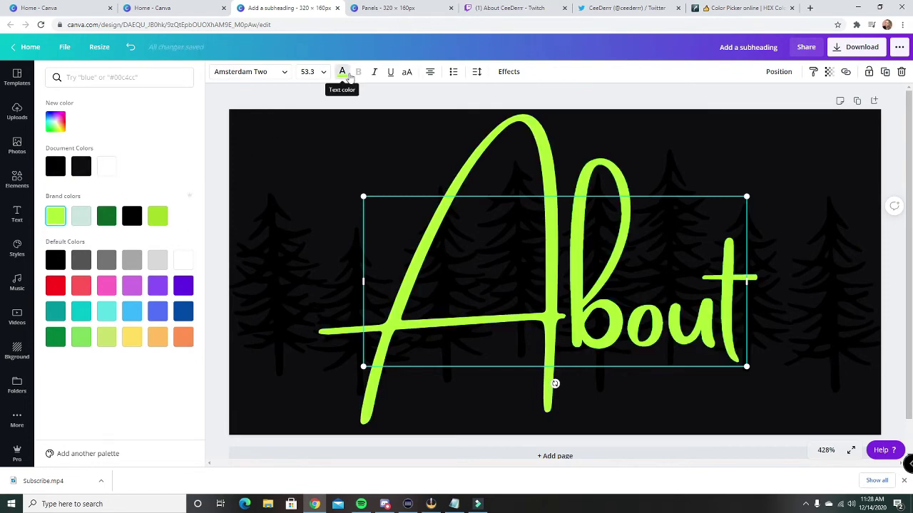
Apply the Shadow effect to the "About" text and set the shadow color to turquoise #2DFFF2
click(508, 74)
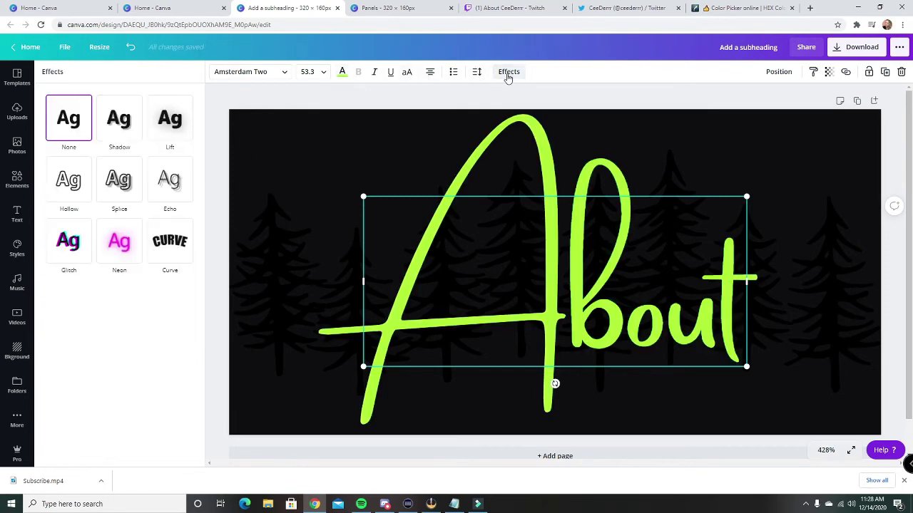
click(119, 118)
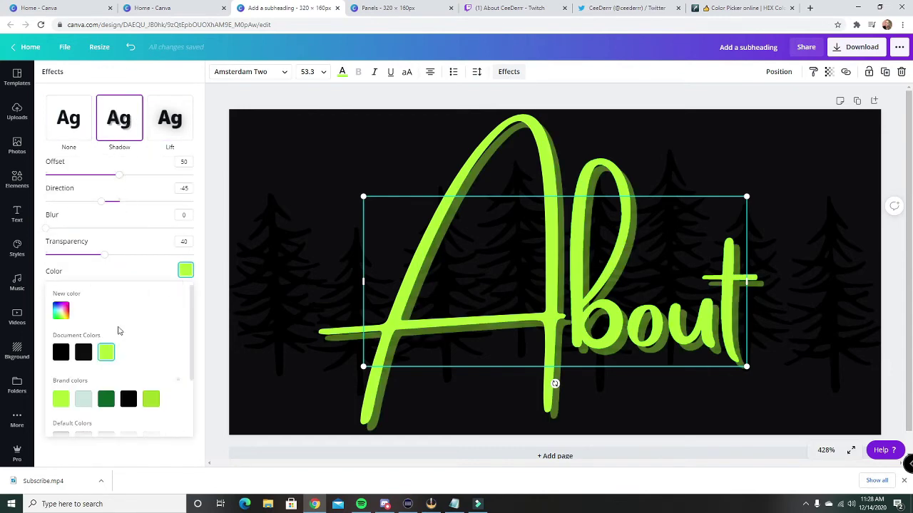
click(69, 314)
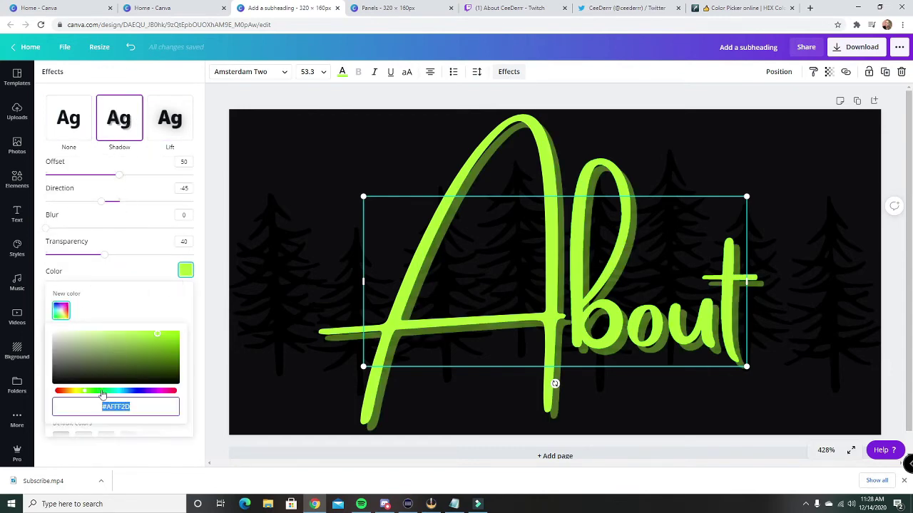
drag(86, 394, 116, 397)
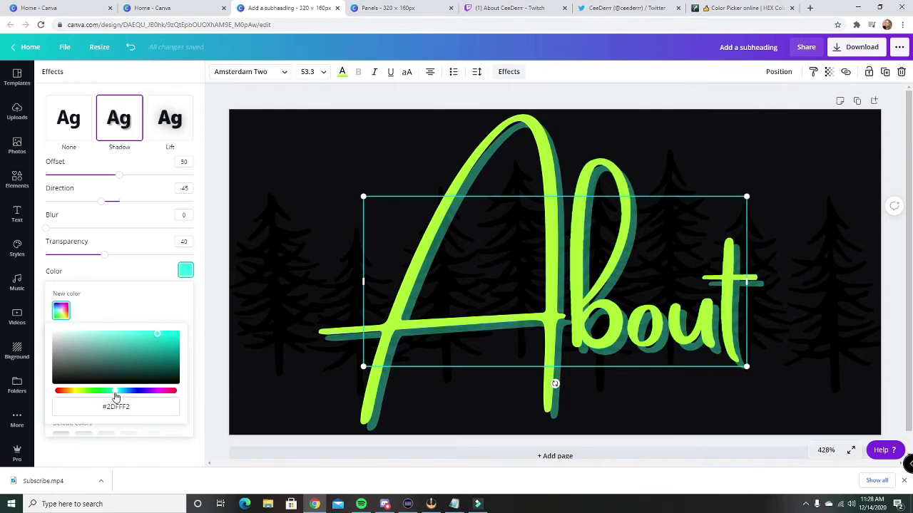
click(131, 268)
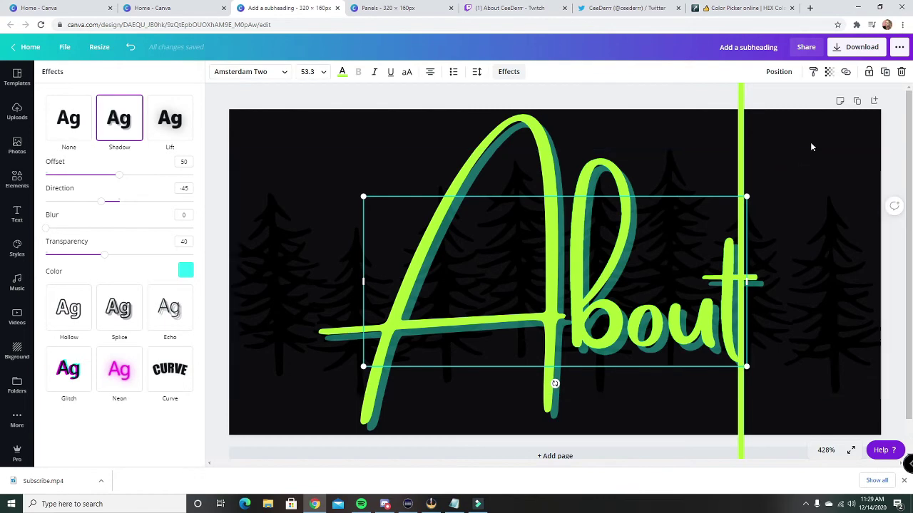
click(817, 126)
click(804, 415)
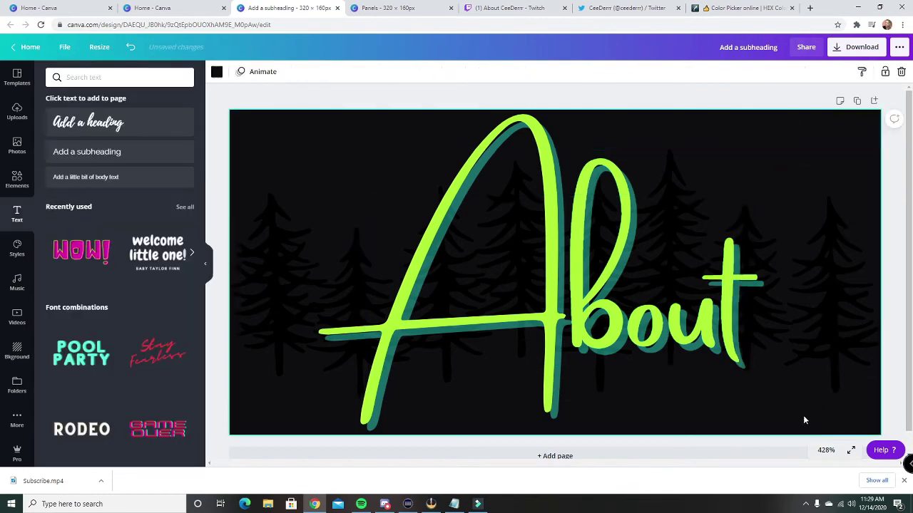
Duplicate the "About" page and replace the text on the copy with "Discord"
scroll(820, 276, down, 1)
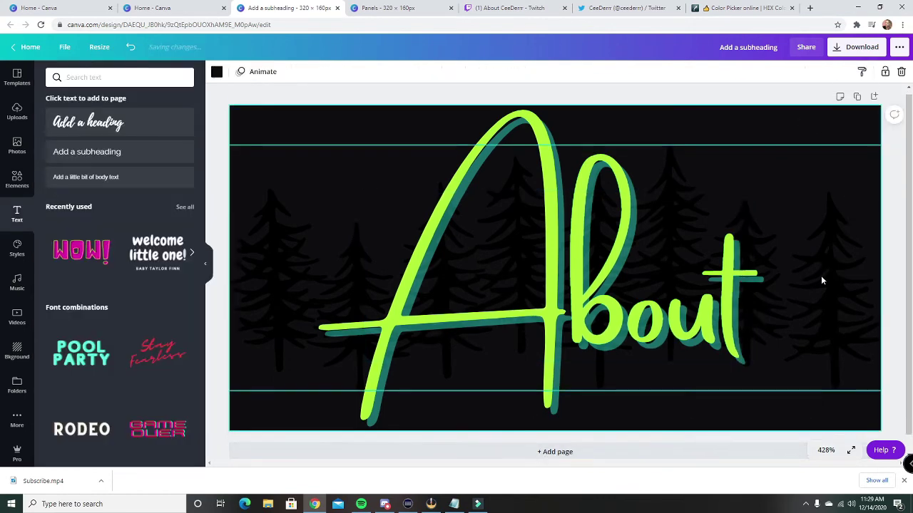
scroll(817, 250, up, 1)
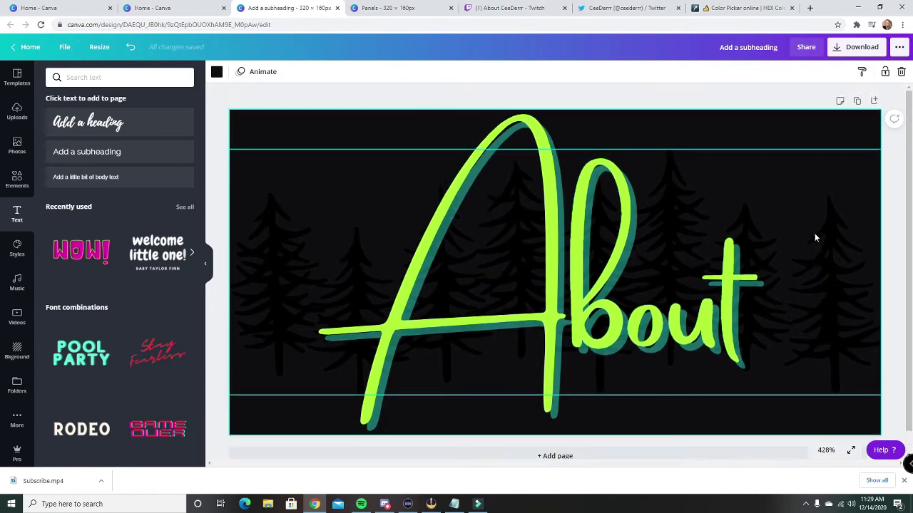
click(856, 102)
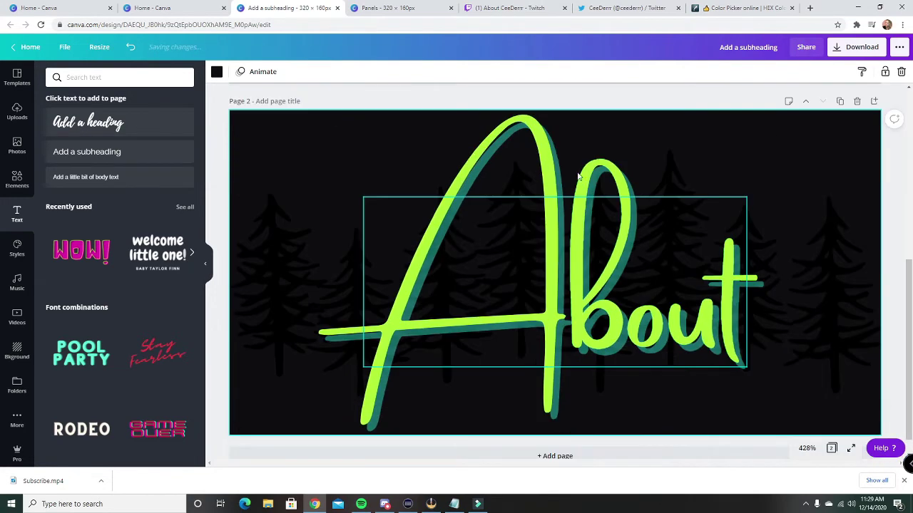
double_click(559, 294)
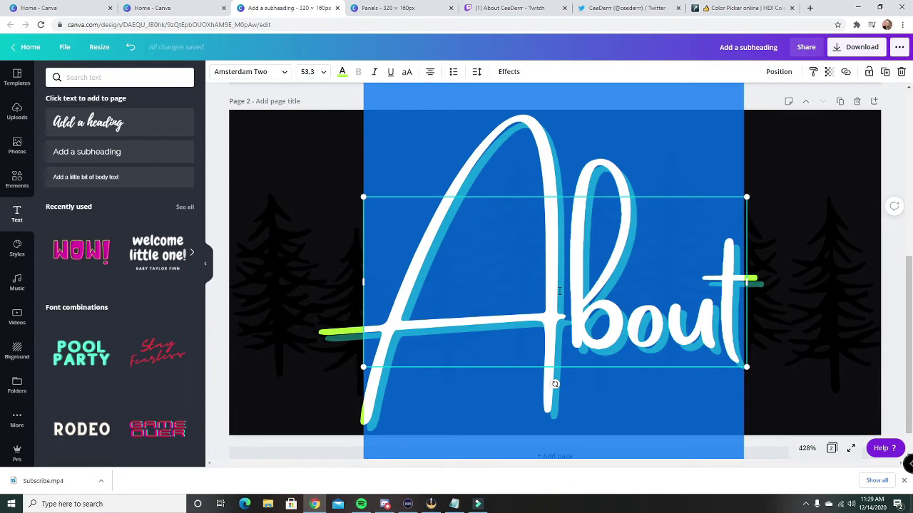
text(Discord)
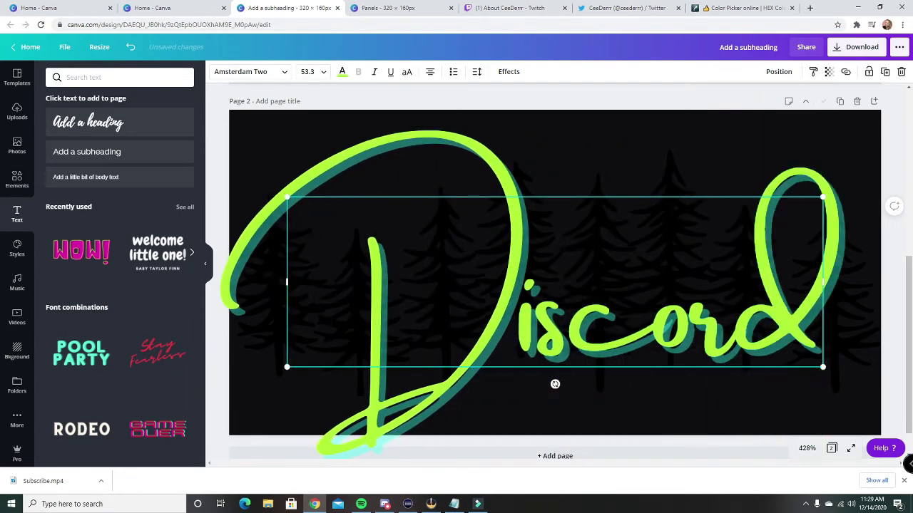
click(606, 388)
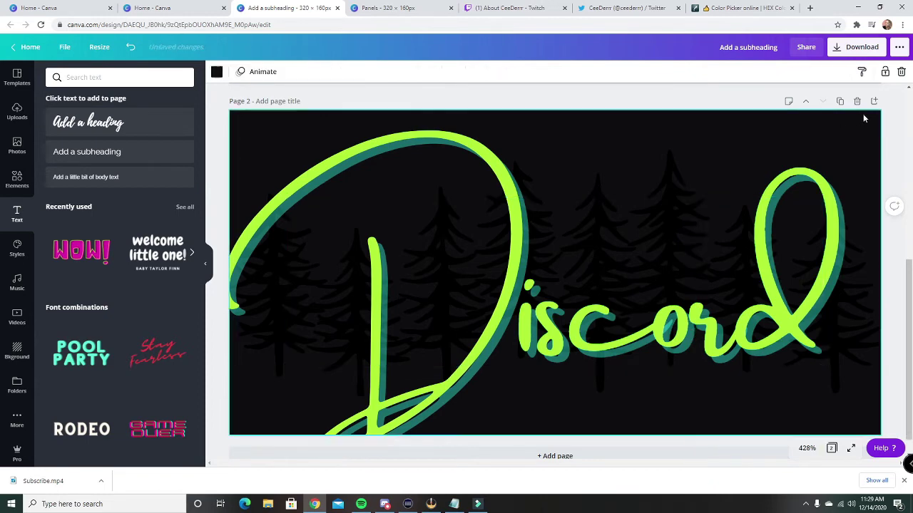
Move the "Discord" text slightly up and to the right, and reduce its font size to 48
drag(674, 274, 678, 253)
click(679, 252)
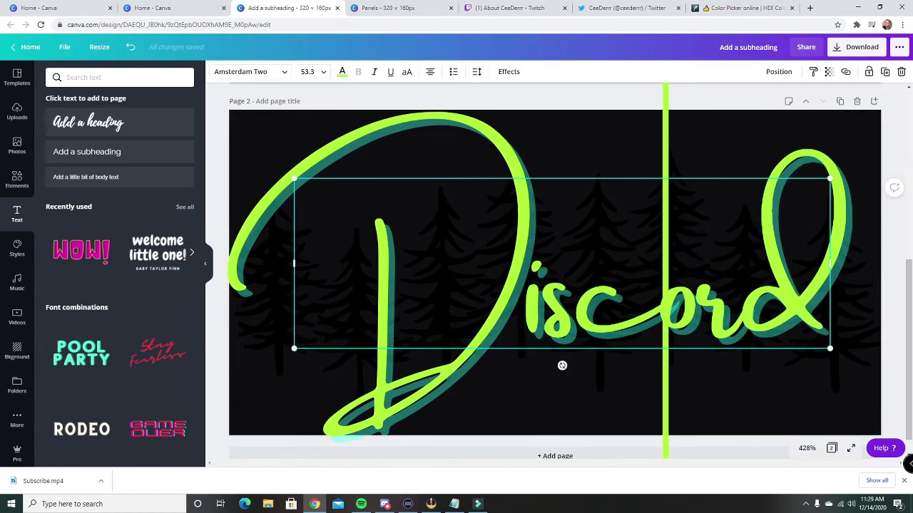
key(End)
key(shift+Left)
key(shift+Left)
key(shift+Left)
key(shift+Left)
key(shift+Left)
key(shift+Left)
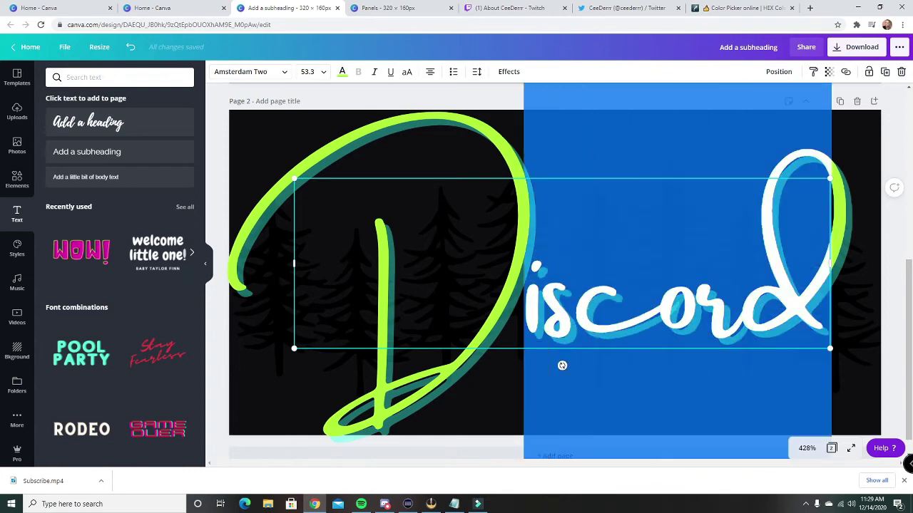
click(752, 314)
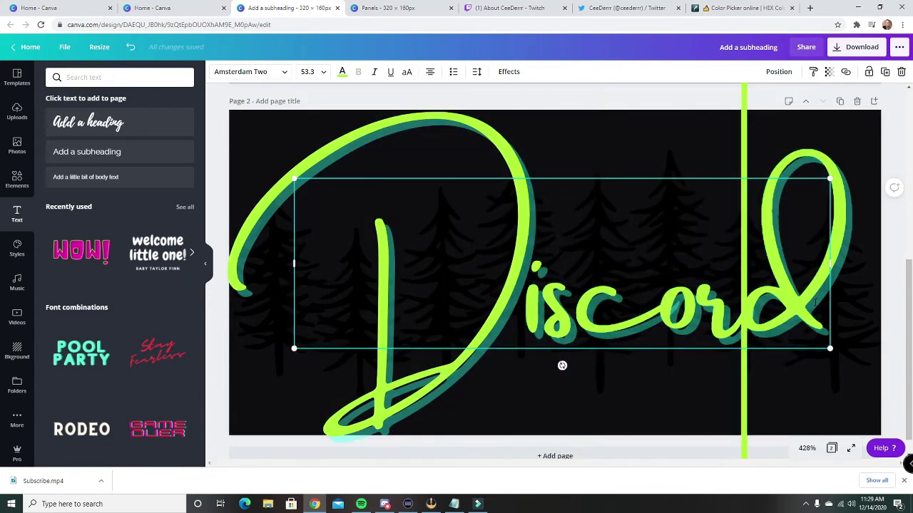
click(502, 305)
key(shift+Left)
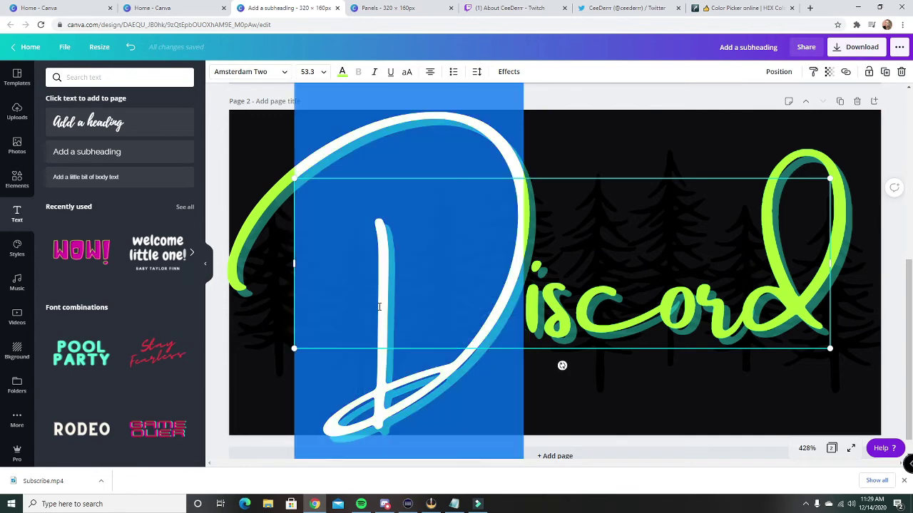
click(307, 72)
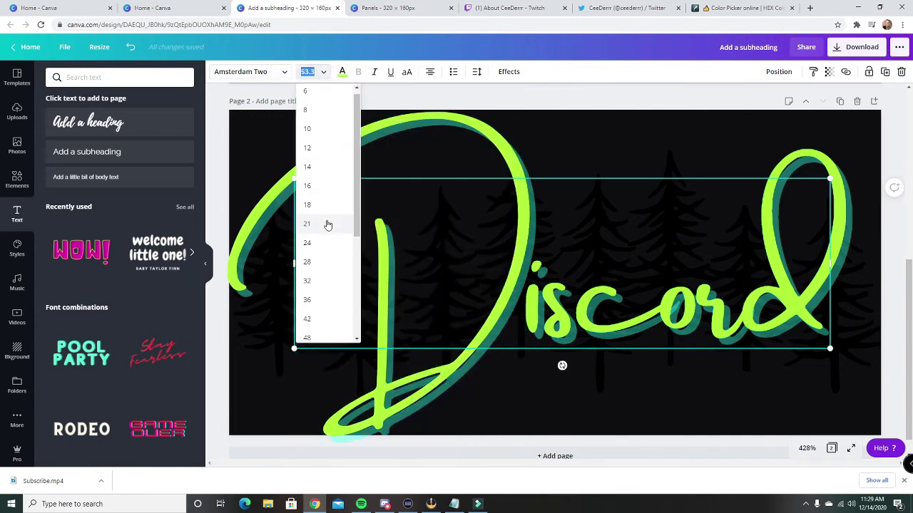
scroll(326, 224, down, 3)
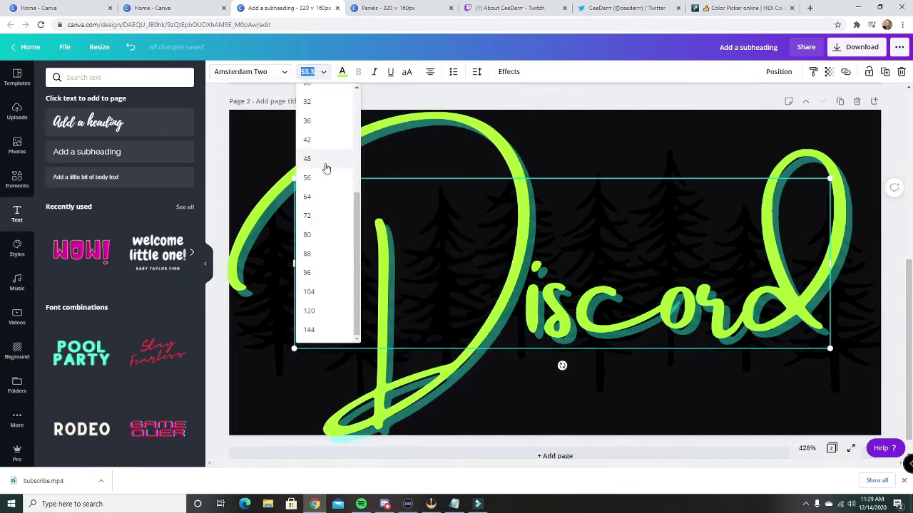
click(313, 158)
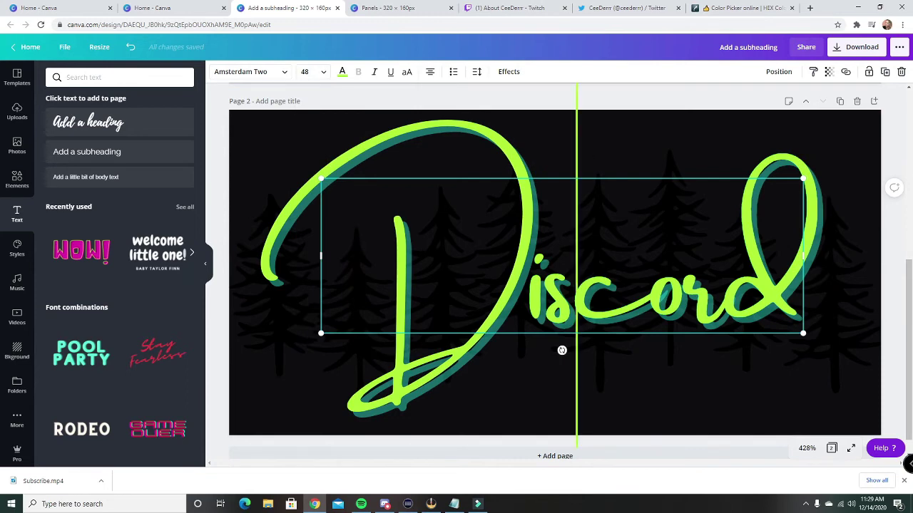
click(868, 149)
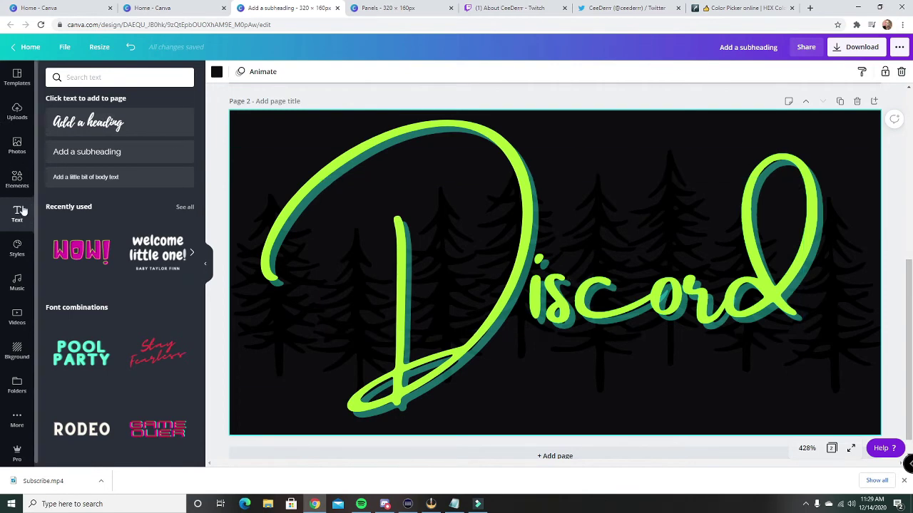
Search the elements for "discord" and add the Discord face logo to the second page
click(18, 178)
click(100, 75)
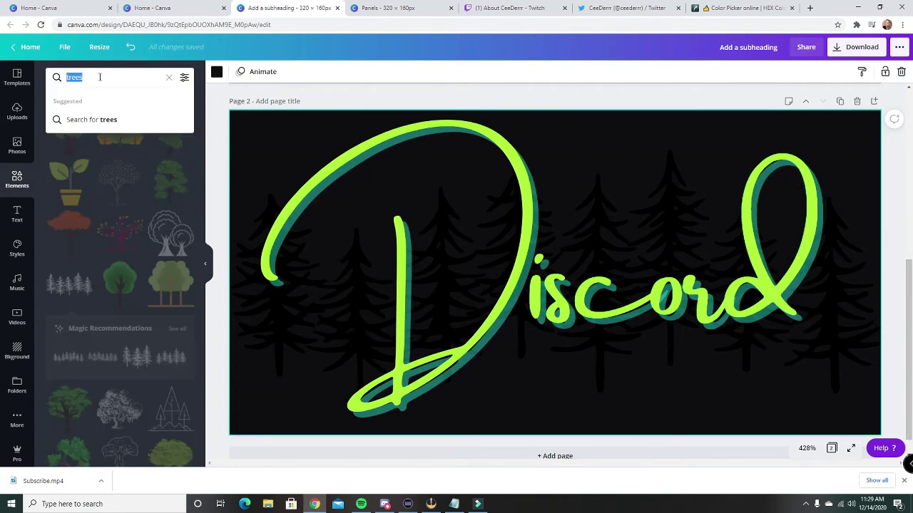
text(discord)
key(Return)
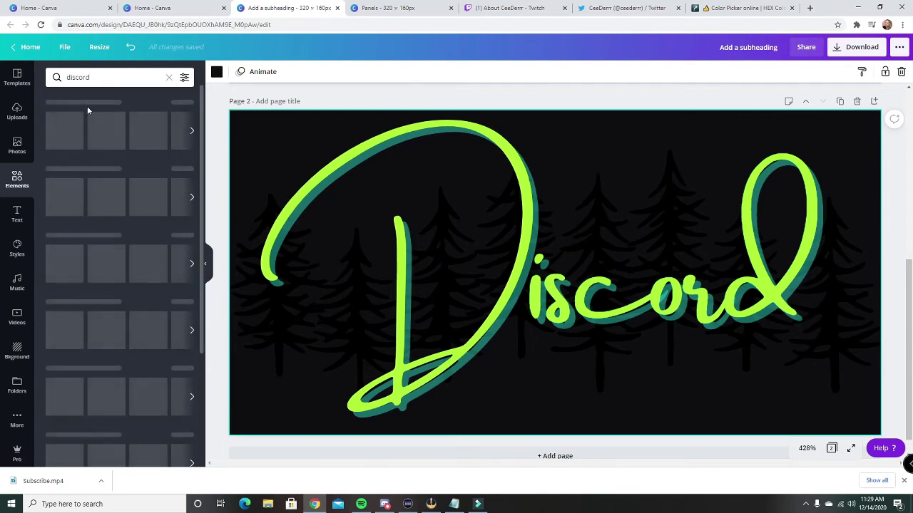
click(119, 118)
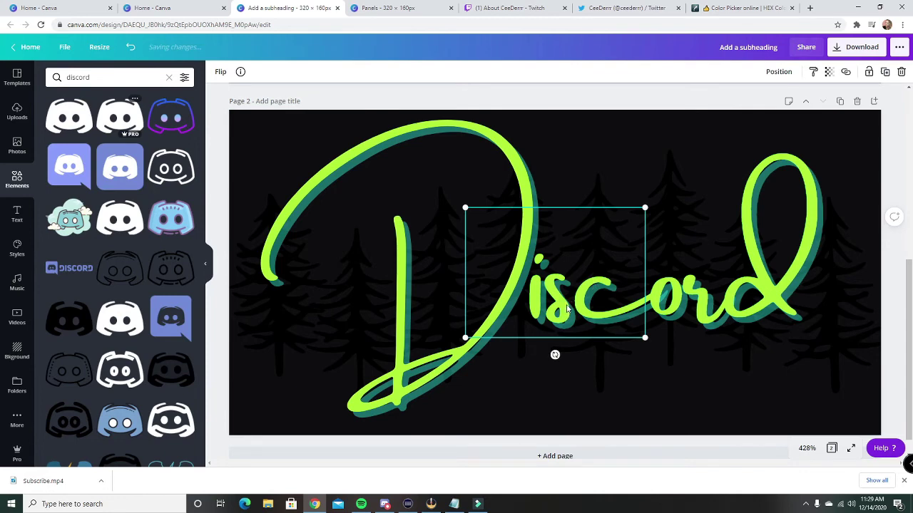
Shrink the Discord logo and place it in the page's lower right corner, below the end of the lettering
drag(567, 306, 777, 378)
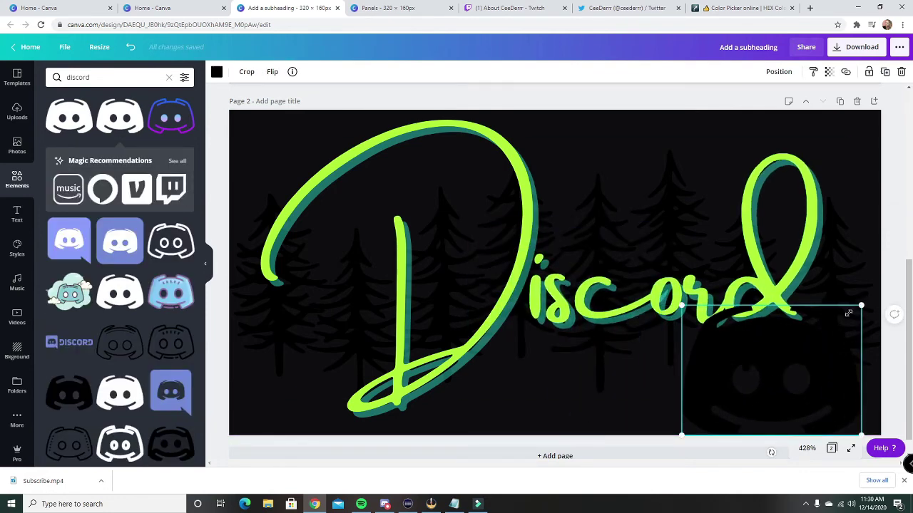
drag(848, 313, 805, 335)
drag(741, 392, 792, 376)
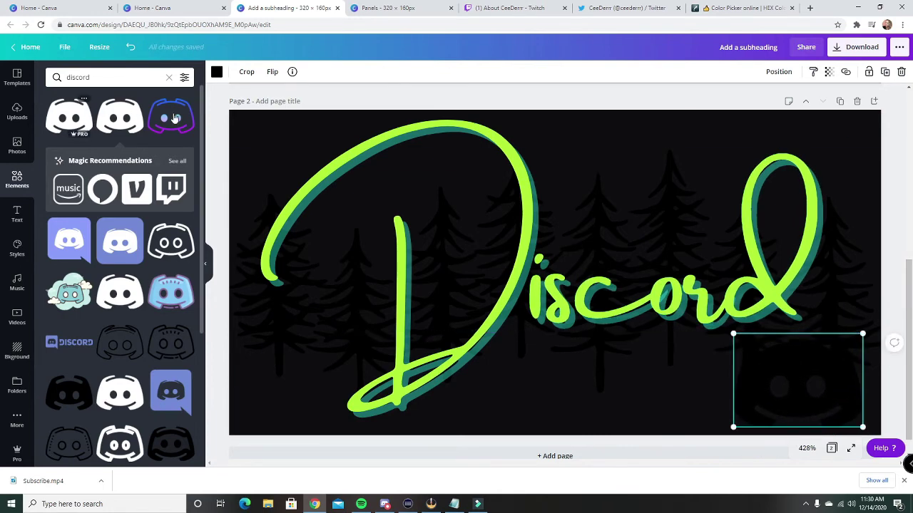
Recolor the Discord logo white and shrink it very slightly from its lower right corner
click(216, 72)
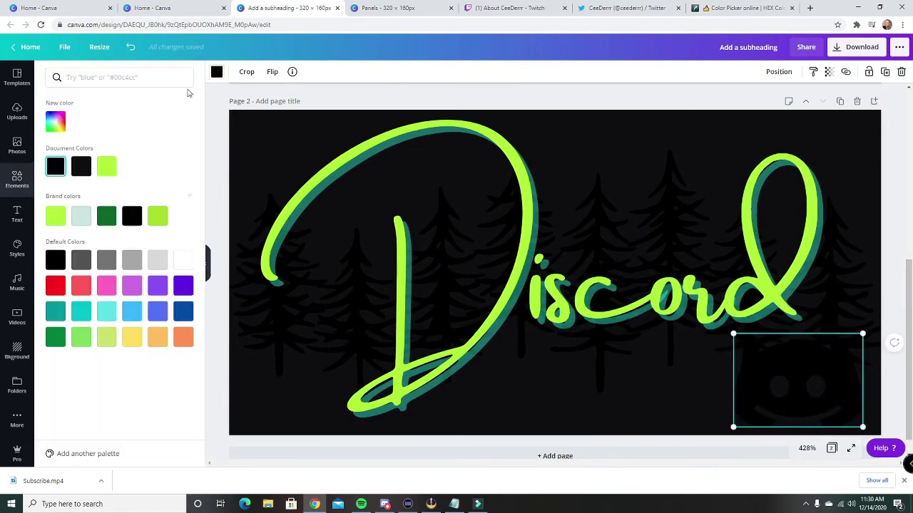
click(184, 262)
key(Tab)
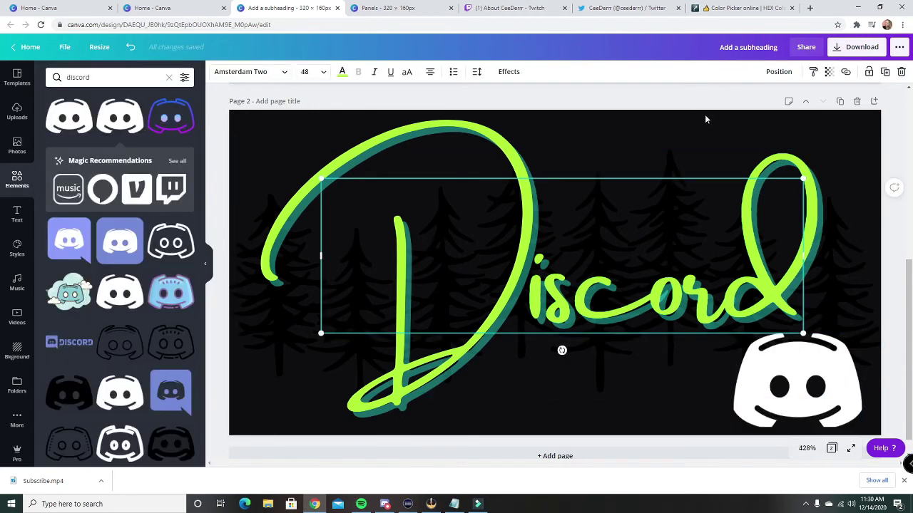
click(839, 368)
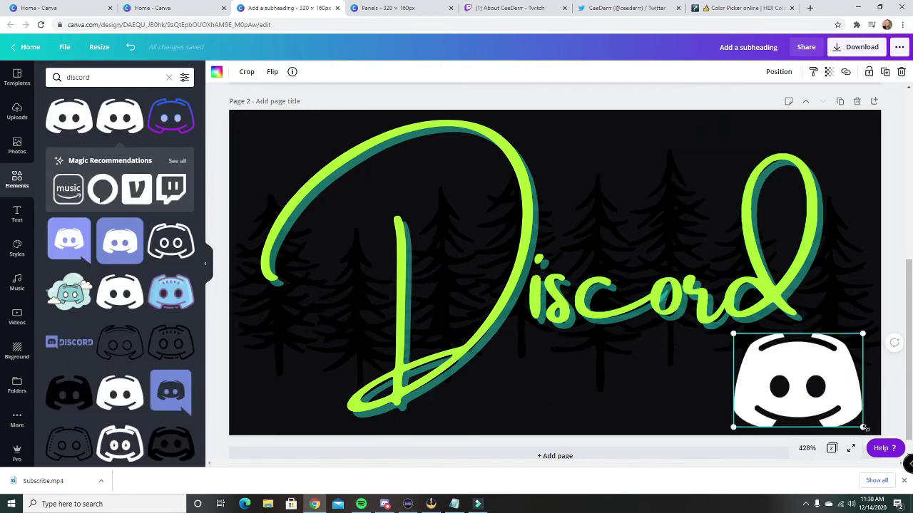
drag(864, 428, 860, 426)
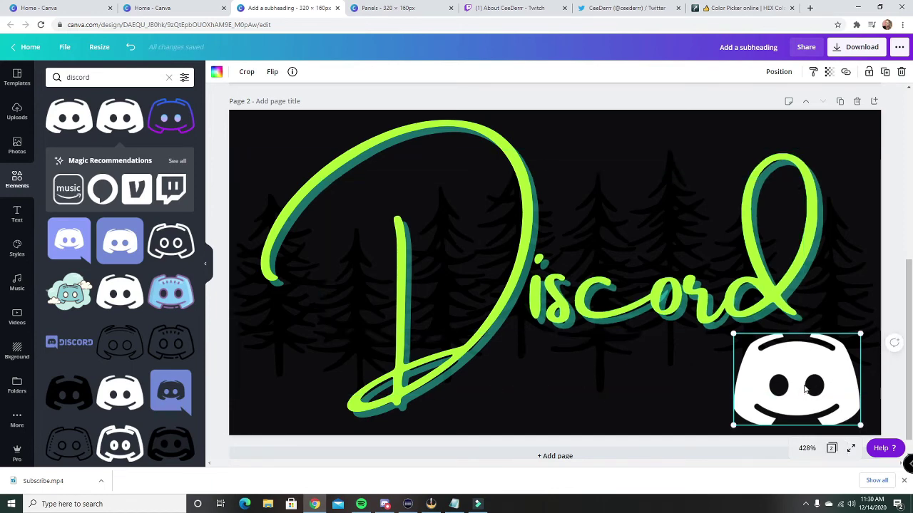
Duplicate the white Discord logo, place the copy exactly over the original and enlarge it to about 64 x 47
key(ctrl+d)
drag(838, 401, 799, 365)
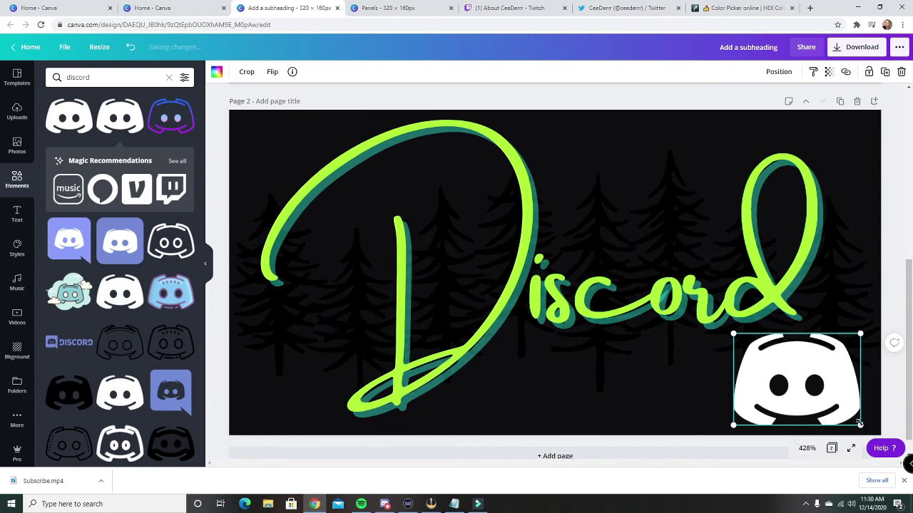
drag(859, 423, 831, 404)
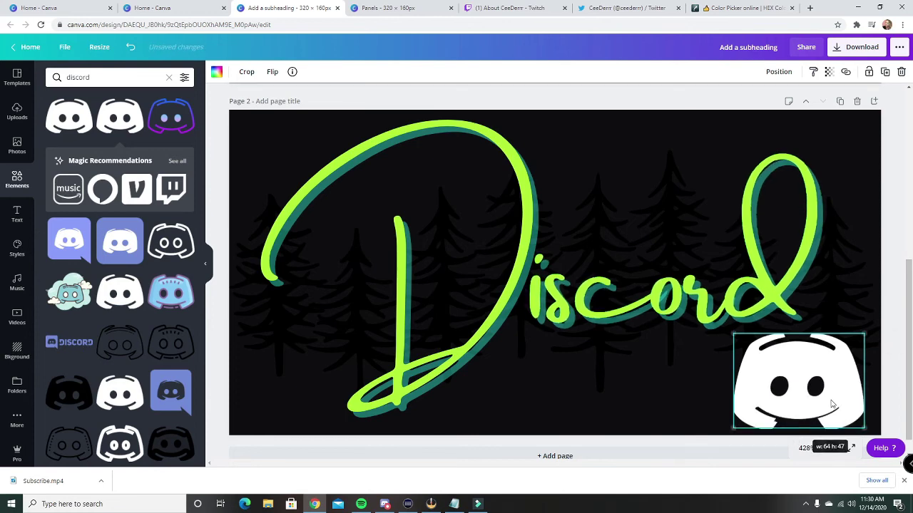
Recolor the enlarged logo copy black and extend it slightly beyond the white logo's upper left corner
click(216, 72)
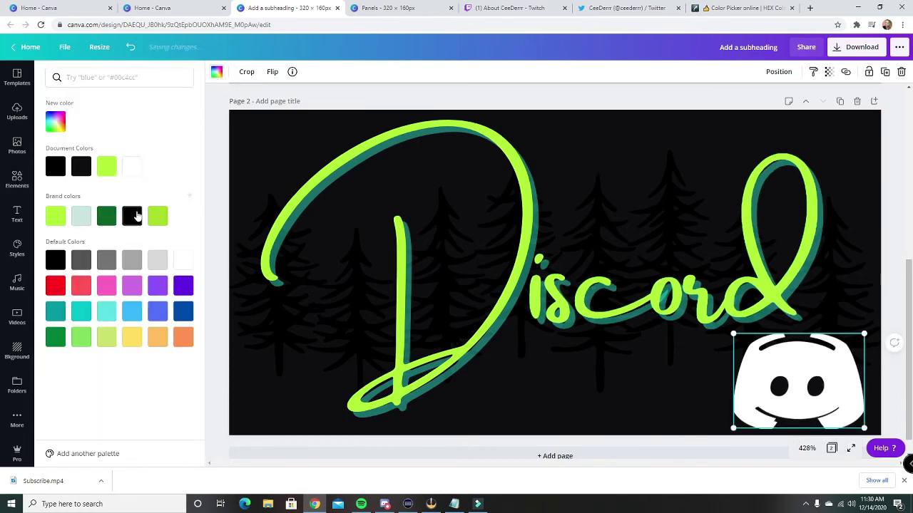
click(56, 166)
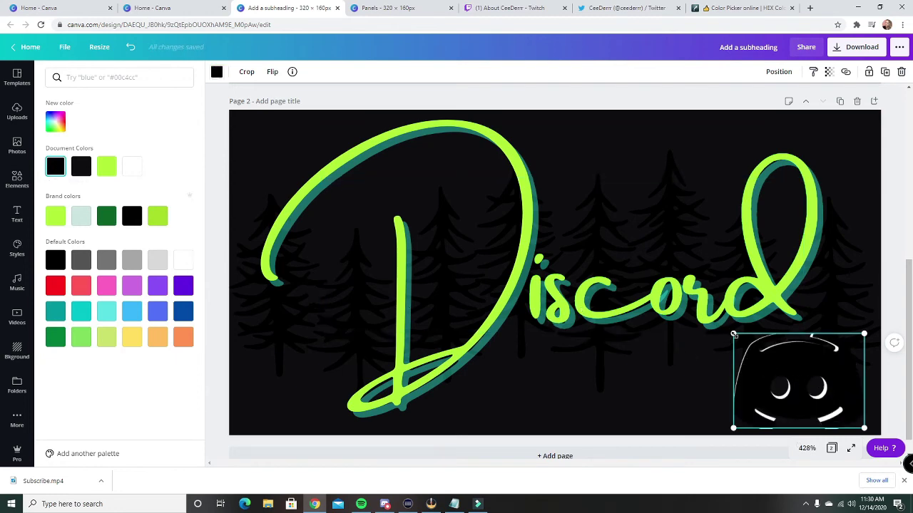
drag(733, 333, 730, 332)
Send the black logo copy to the back, behind the white Discord logo
right_click(833, 365)
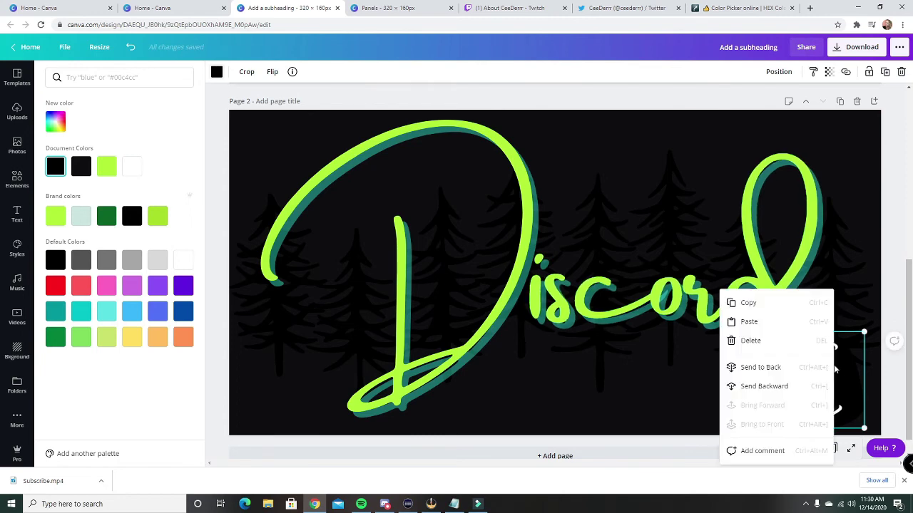
click(793, 368)
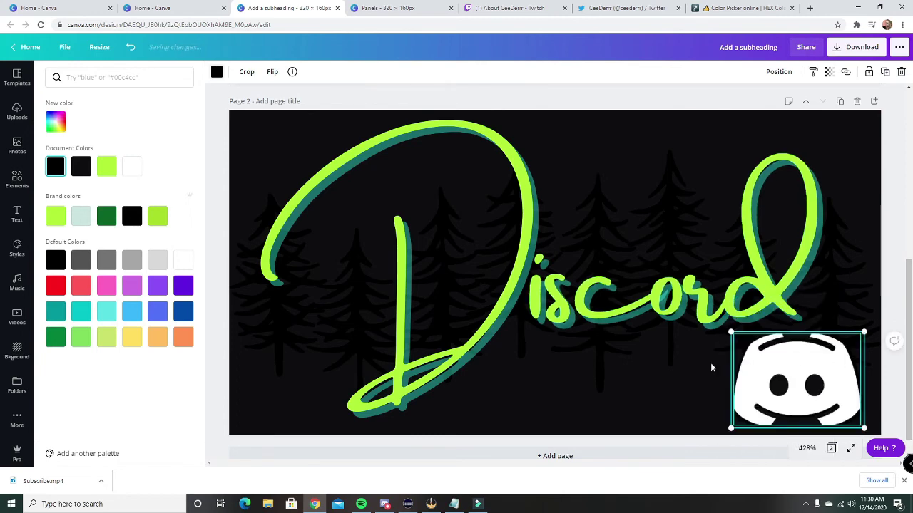
click(670, 396)
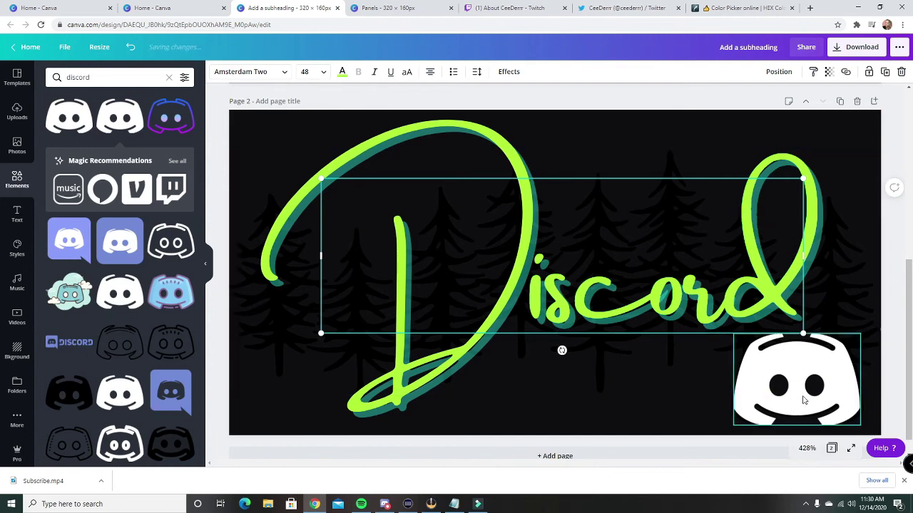
Bring the larger logo copy in front of the white logo and recolor it with the dark green brand color
click(769, 365)
right_click(774, 367)
click(216, 71)
click(132, 215)
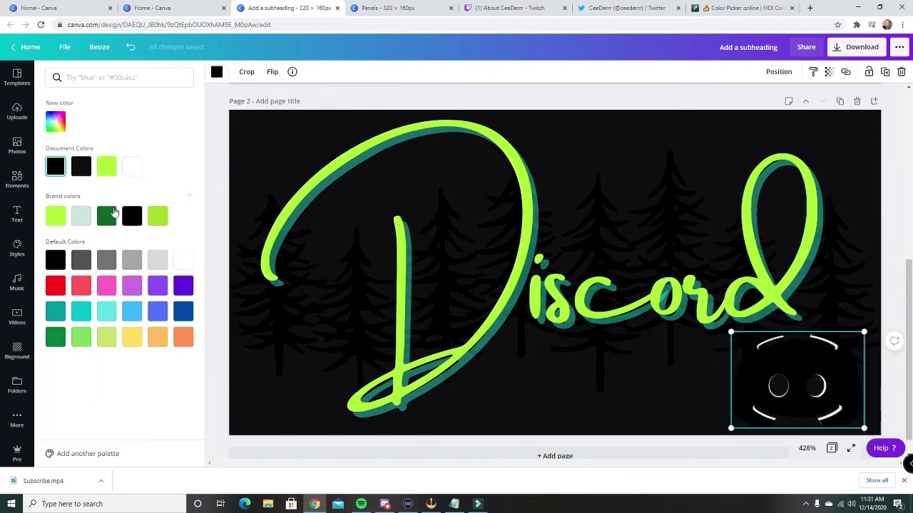
click(116, 220)
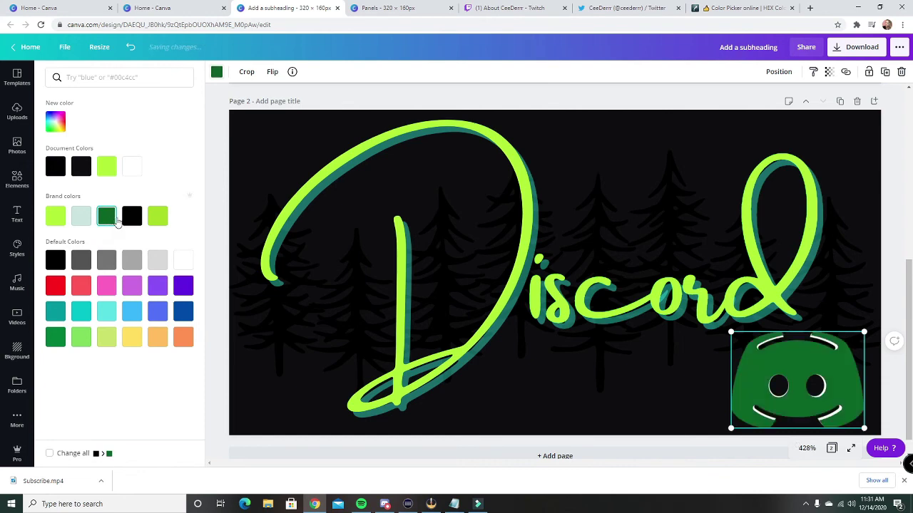
Send the dark green logo copy backward so it forms an outline behind the white logo
right_click(784, 367)
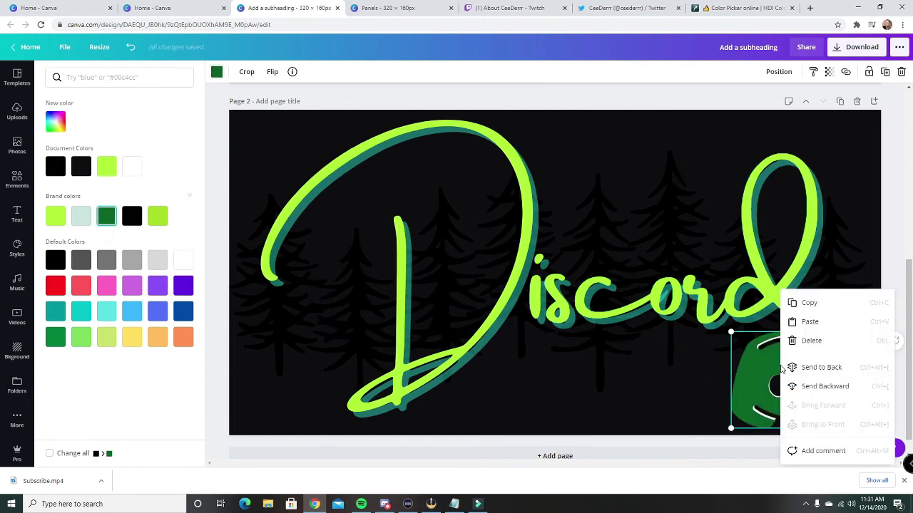
click(820, 386)
click(644, 403)
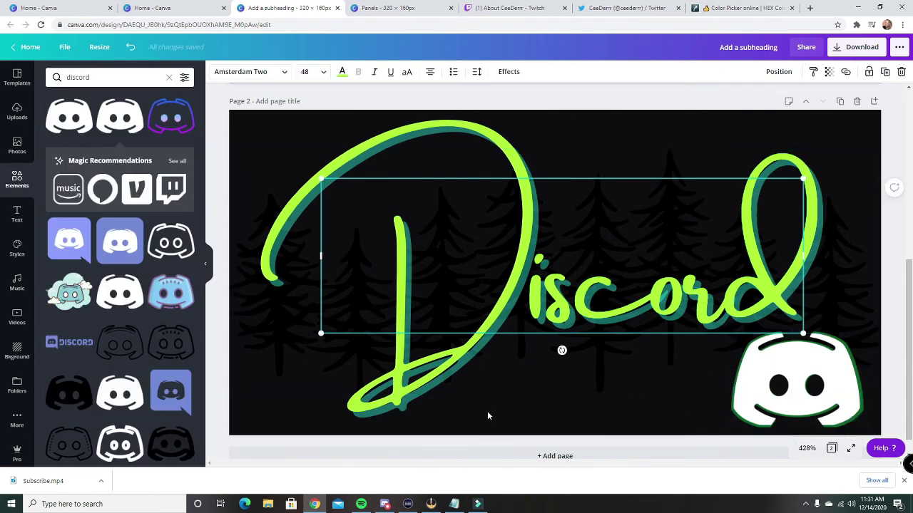
Review the "Discord" and "About" pages and open the design's download options
scroll(487, 416, up, 1)
scroll(487, 416, down, 3)
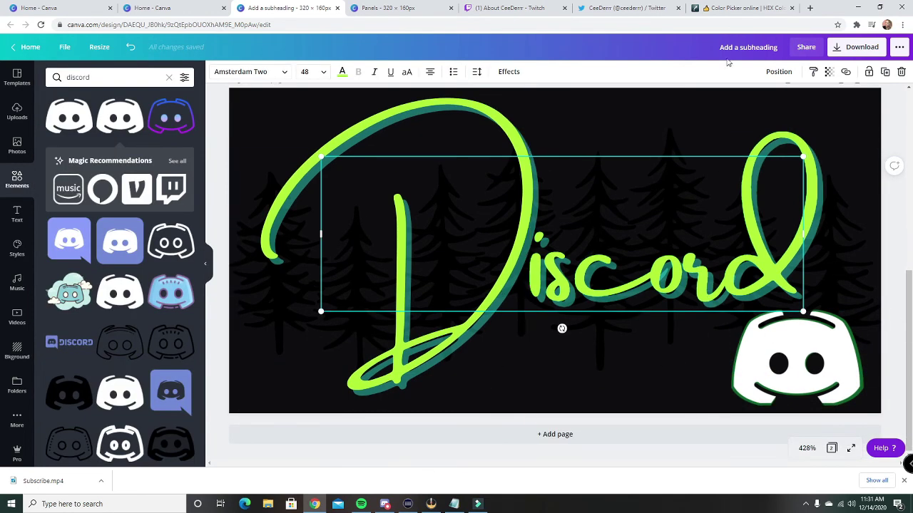
scroll(812, 92, up, 5)
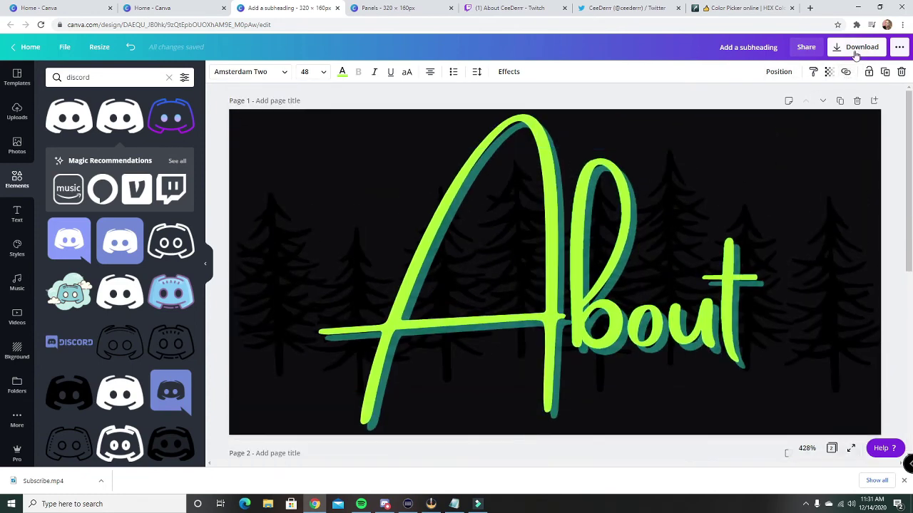
click(856, 51)
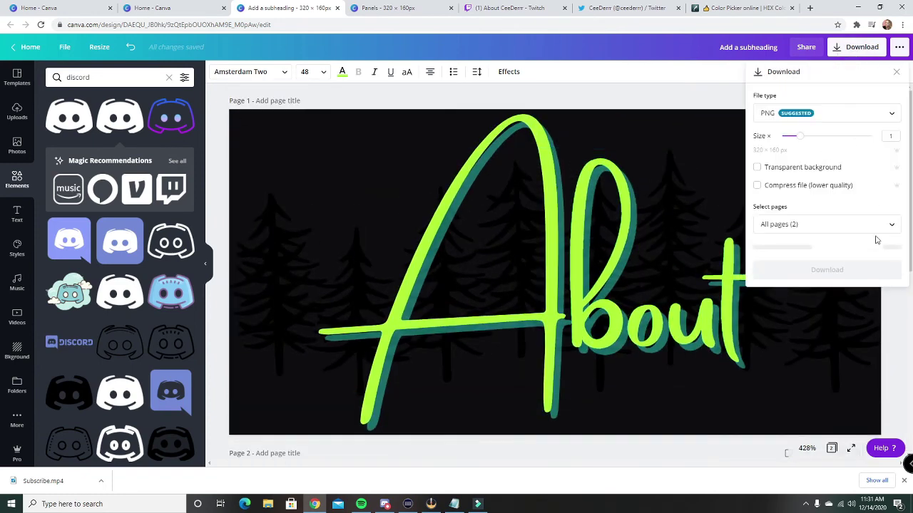
Switch to the channel's Twitch About page, enable panel editing to examine the panel image fields, and disable it again
click(499, 8)
click(142, 146)
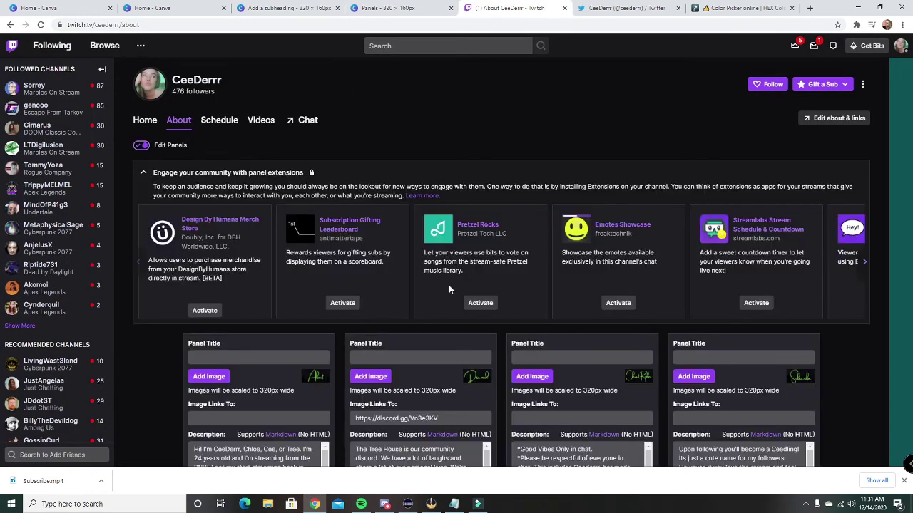
scroll(448, 289, down, 3)
scroll(305, 234, up, 4)
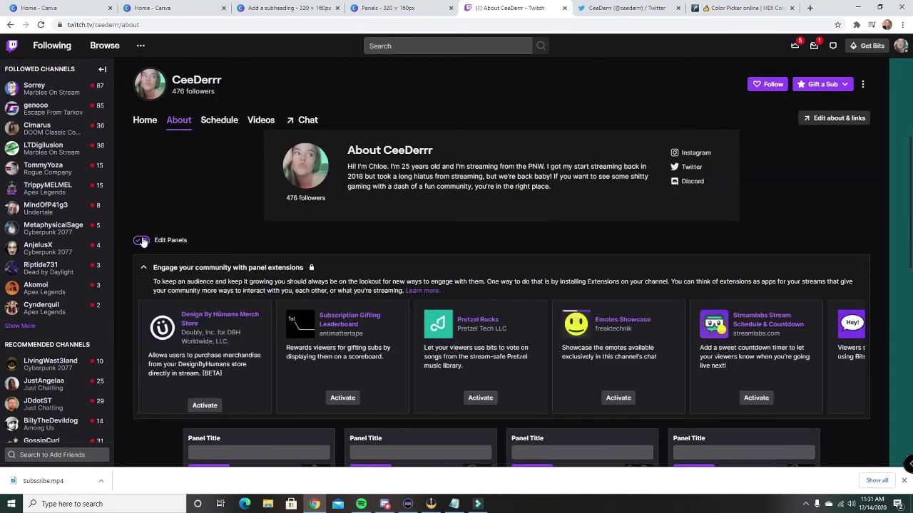
click(141, 241)
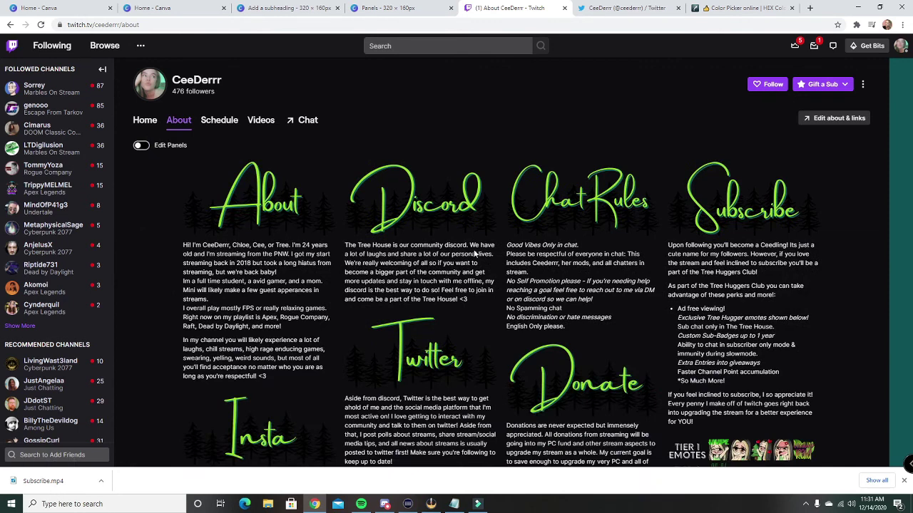